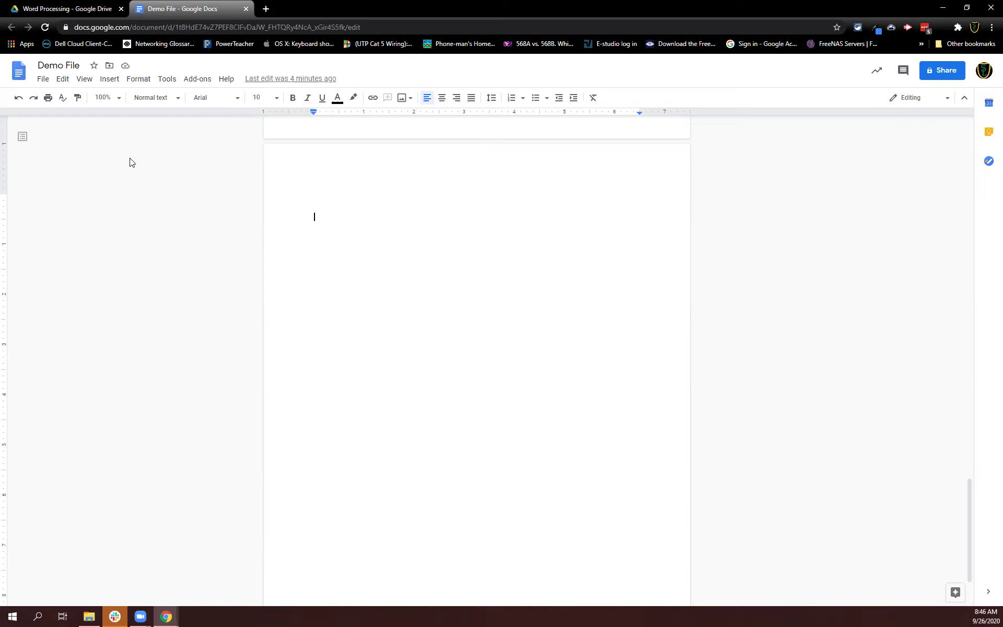
Step: Insert a table of 4 columns by 11 rows and add one more row below its last row
left_click(111, 80)
mouse_move(121, 115)
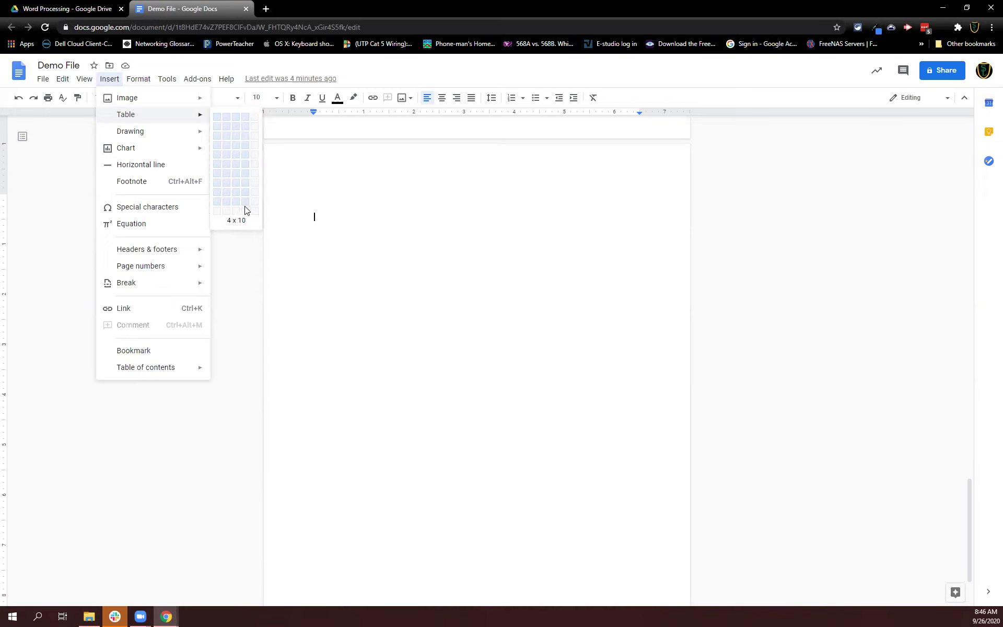
left_click(244, 215)
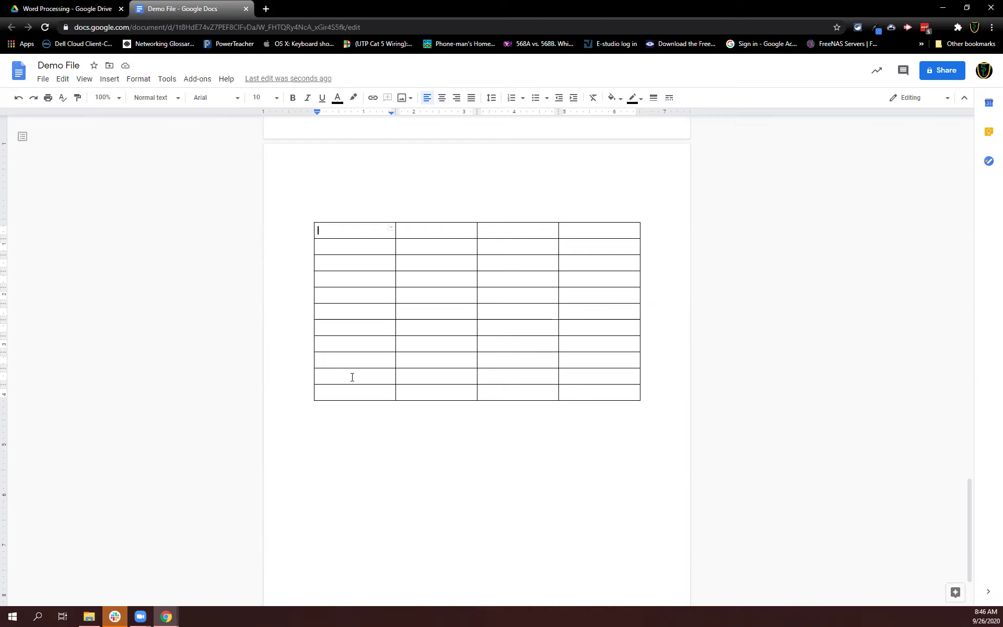
right_click(340, 396)
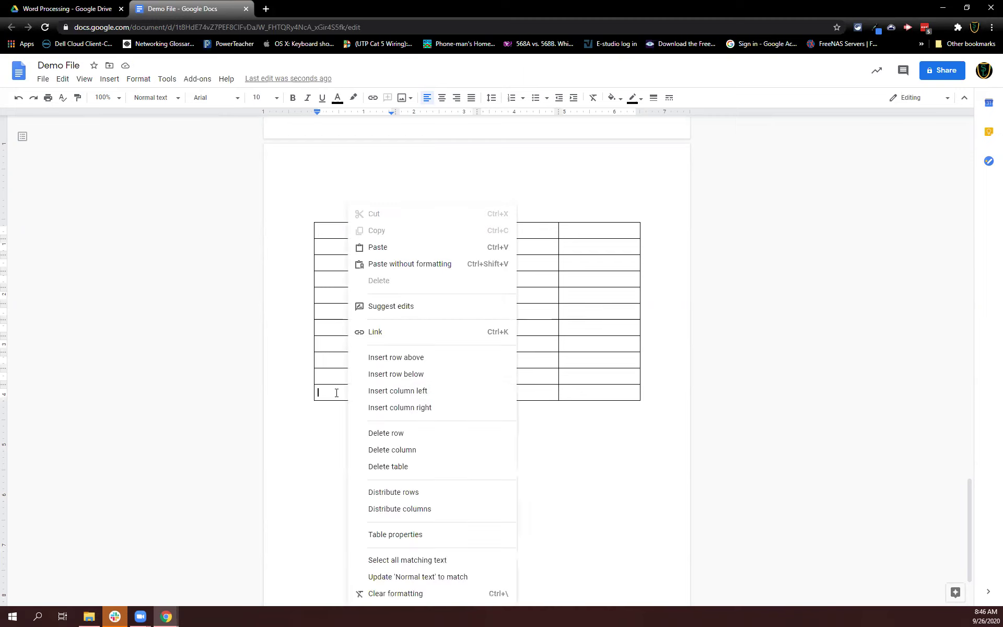
left_click(420, 375)
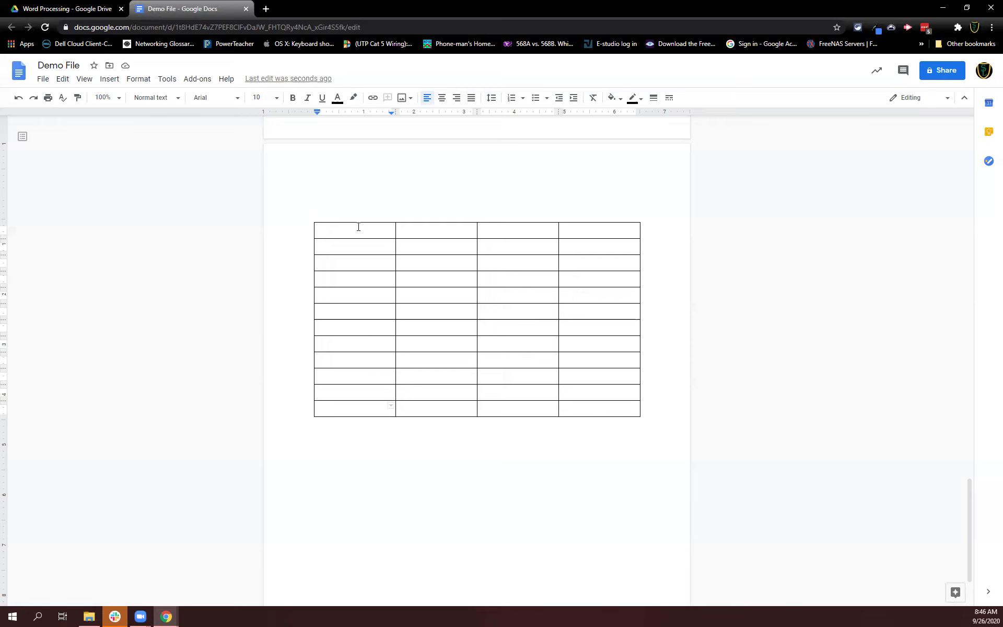
Step: Widen the table's first column to about 2.01 inches and narrow the second column to about 0.875 inches
left_click(431, 228)
double_click(353, 233)
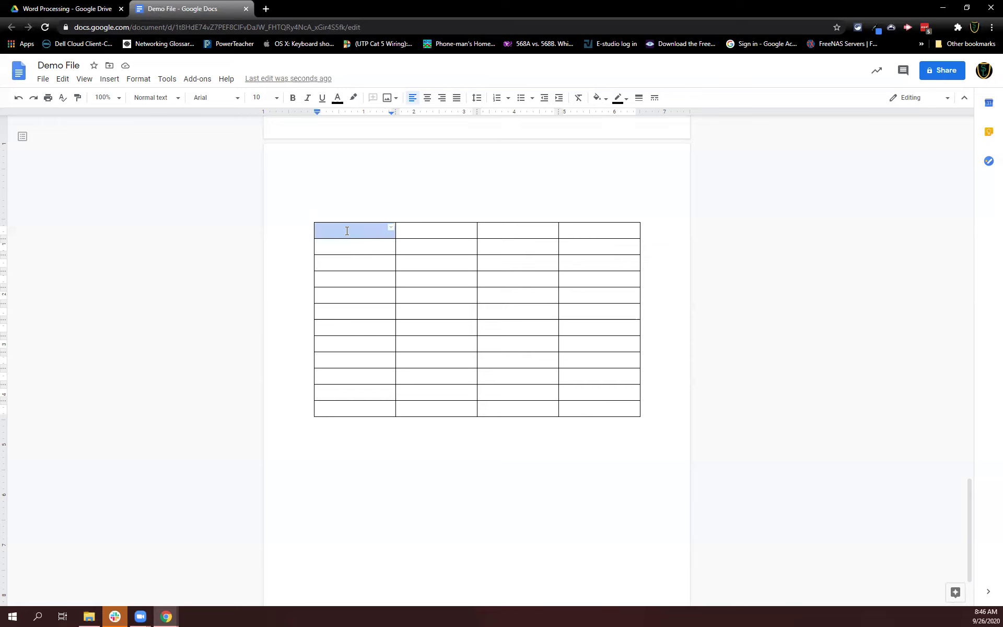
left_click(347, 233)
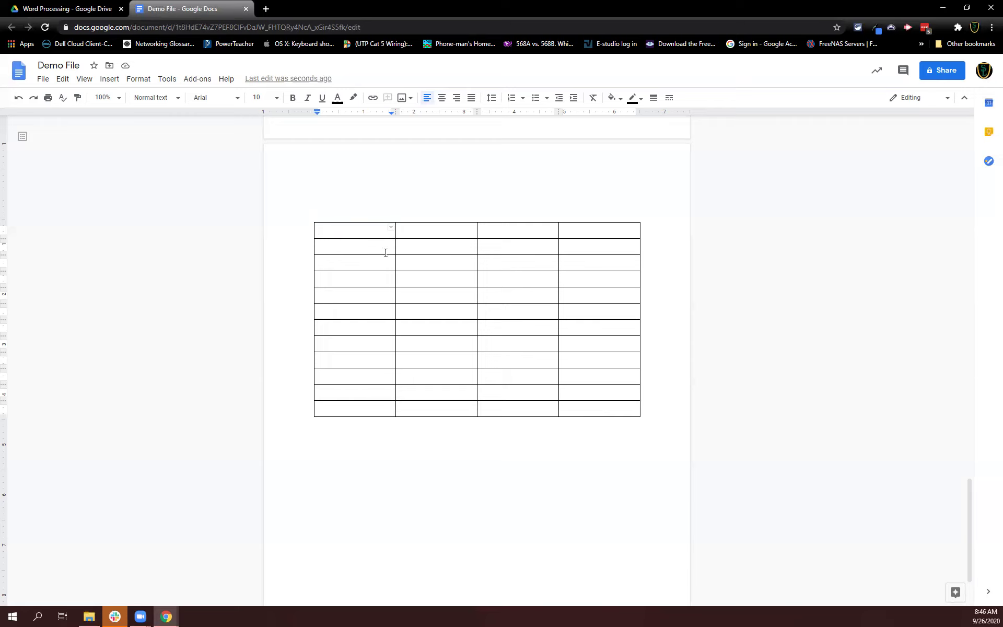
left_click_drag(398, 111, 415, 112)
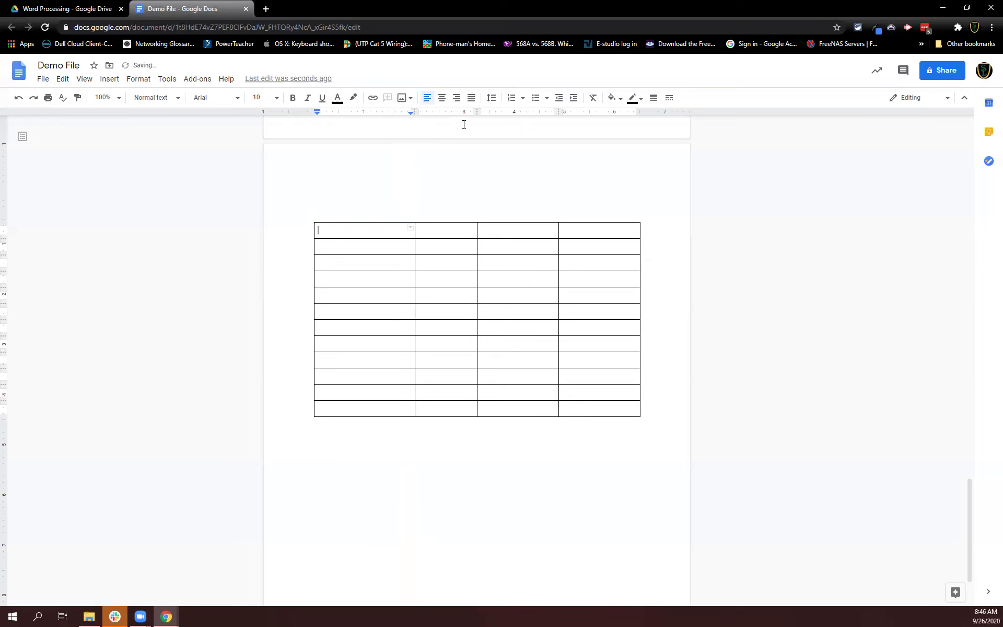
left_click_drag(477, 112, 459, 112)
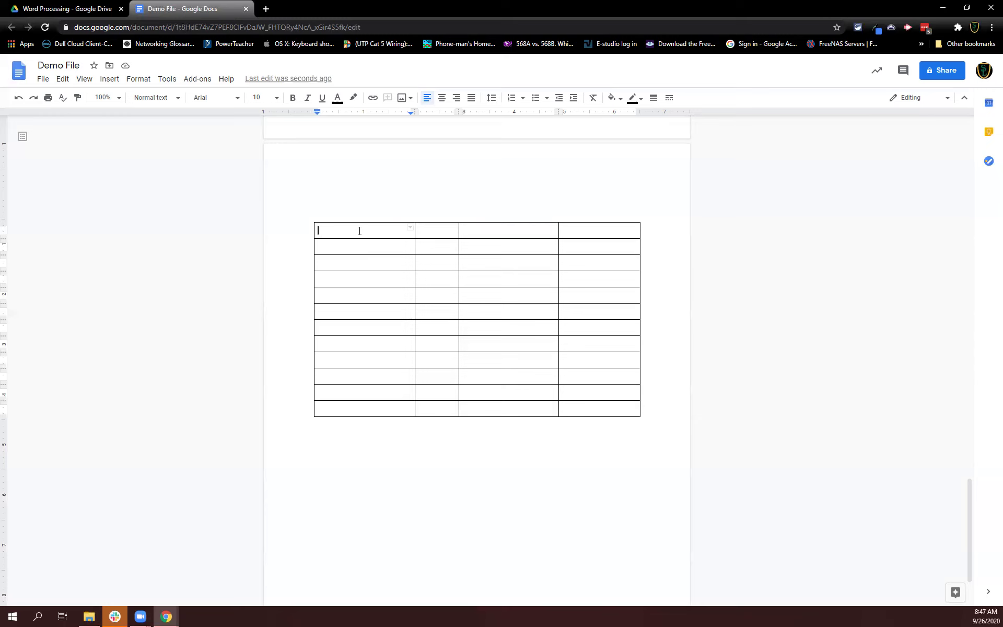
Step: Set the width of the table's first column to 1.5 inches in the table properties
right_click(359, 231)
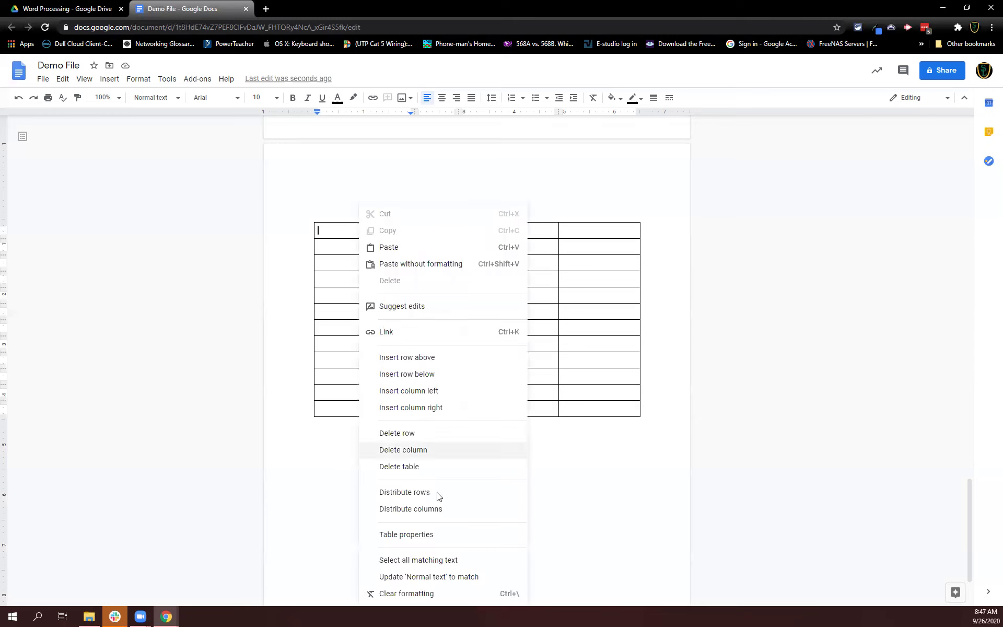
left_click(431, 537)
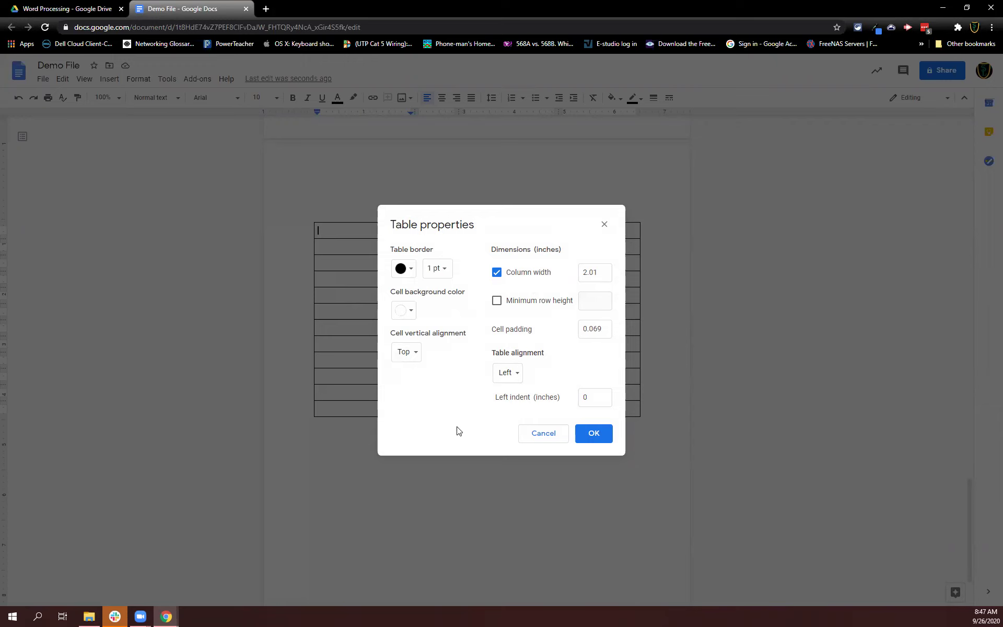
double_click(597, 275)
type("1.5")
left_click(589, 433)
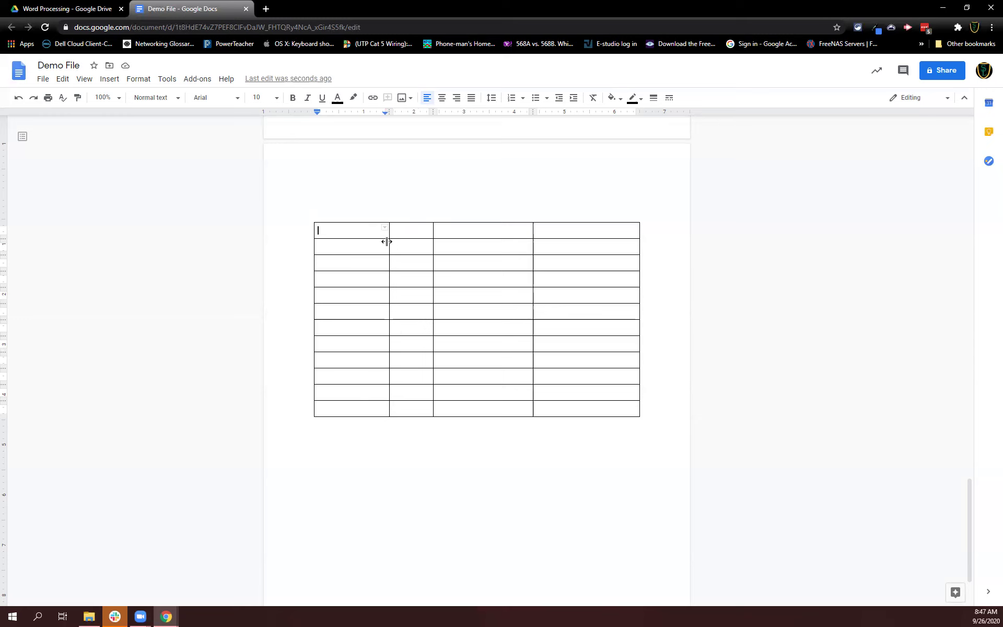
Step: Set the width of the table's second column to 4 inches
left_click(398, 229)
right_click(398, 228)
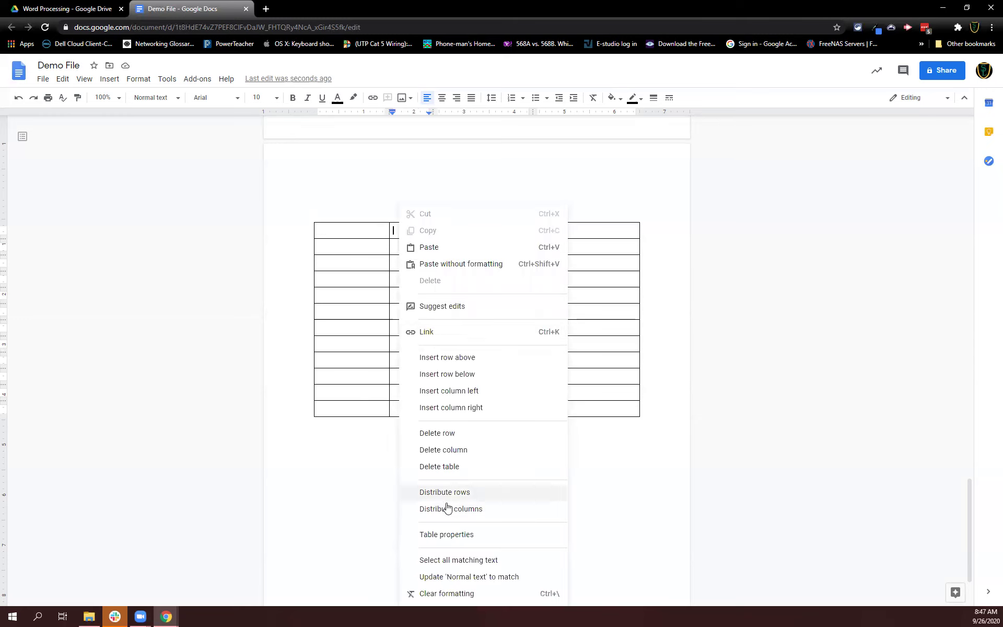
left_click(453, 537)
double_click(593, 273)
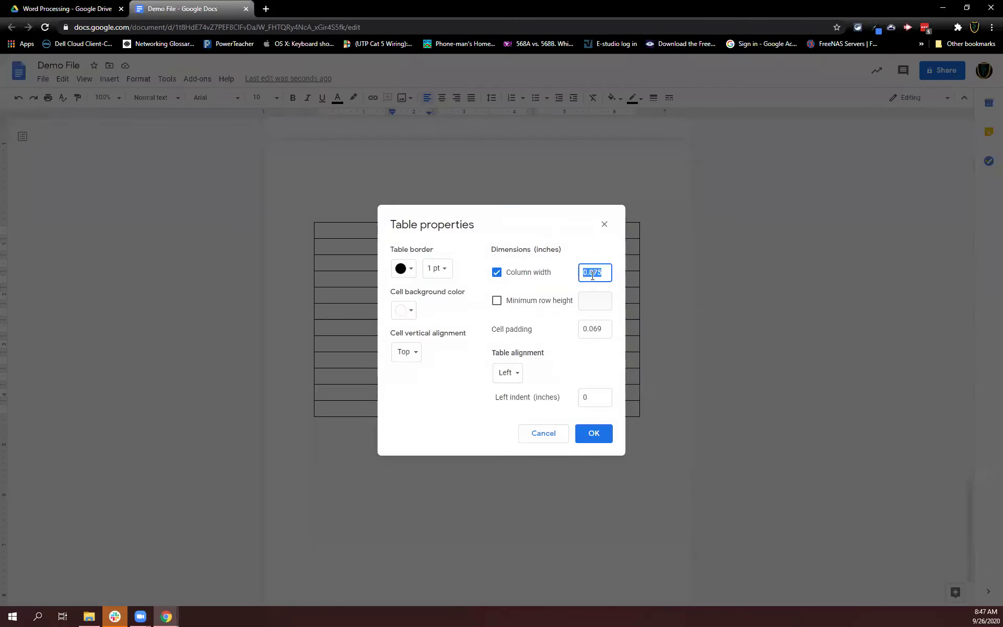
type("4")
left_click(594, 433)
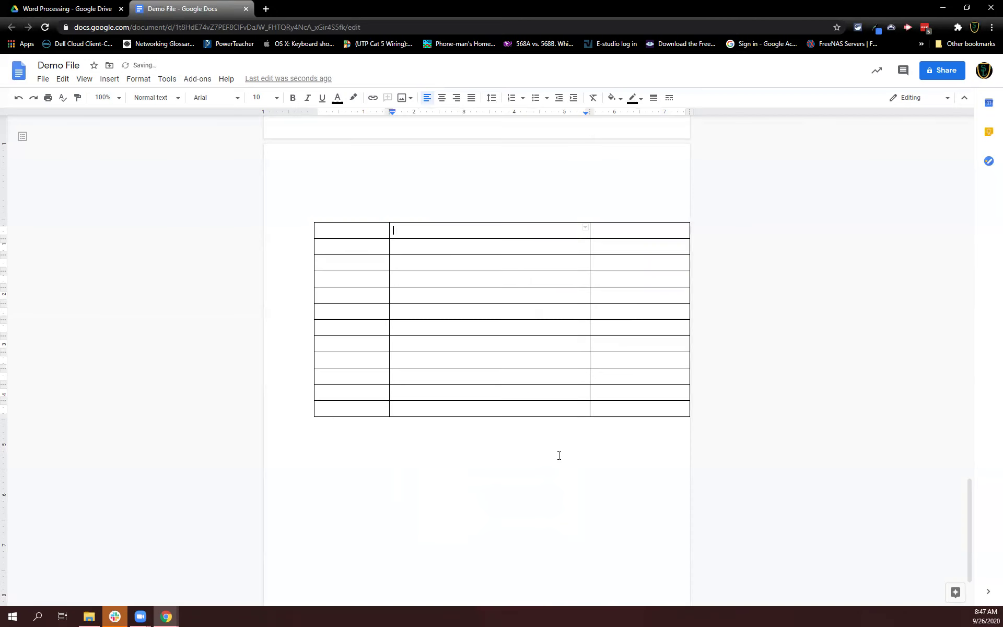
Step: Set the width of the table's third column to 0.75 inches
left_click(617, 230)
right_click(617, 233)
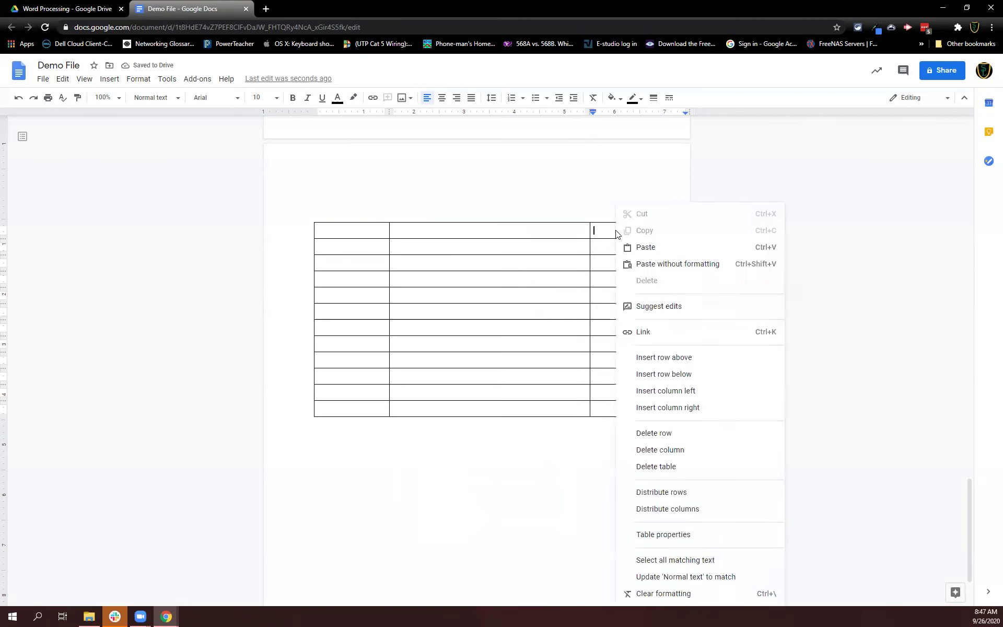
left_click(677, 534)
double_click(595, 270)
type(".75")
left_click(595, 433)
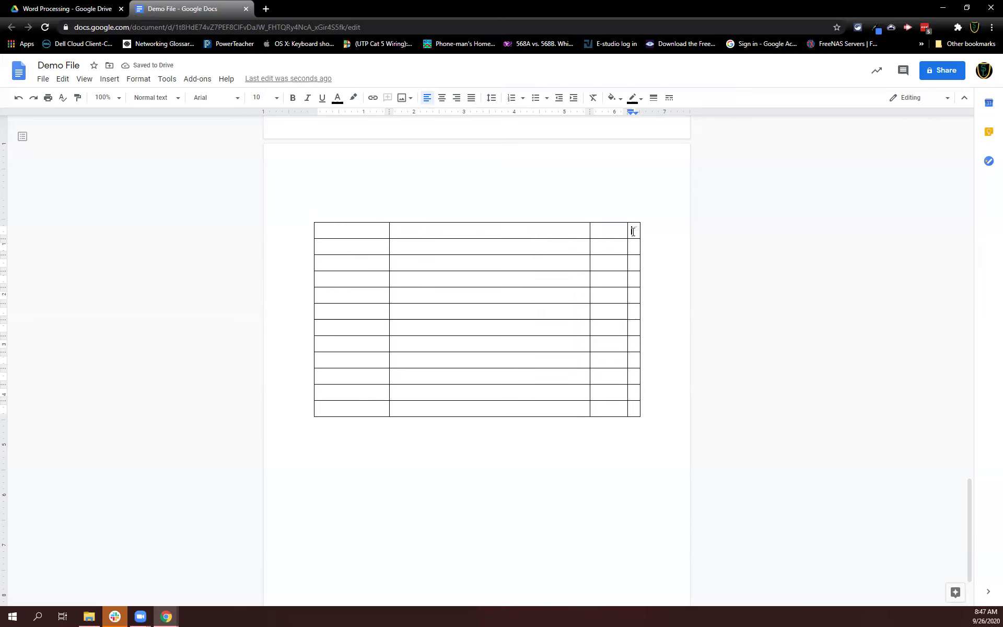
Step: Enable a fixed column width for the table's fourth column and set it to 0.75 inches
right_click(635, 231)
left_click(679, 535)
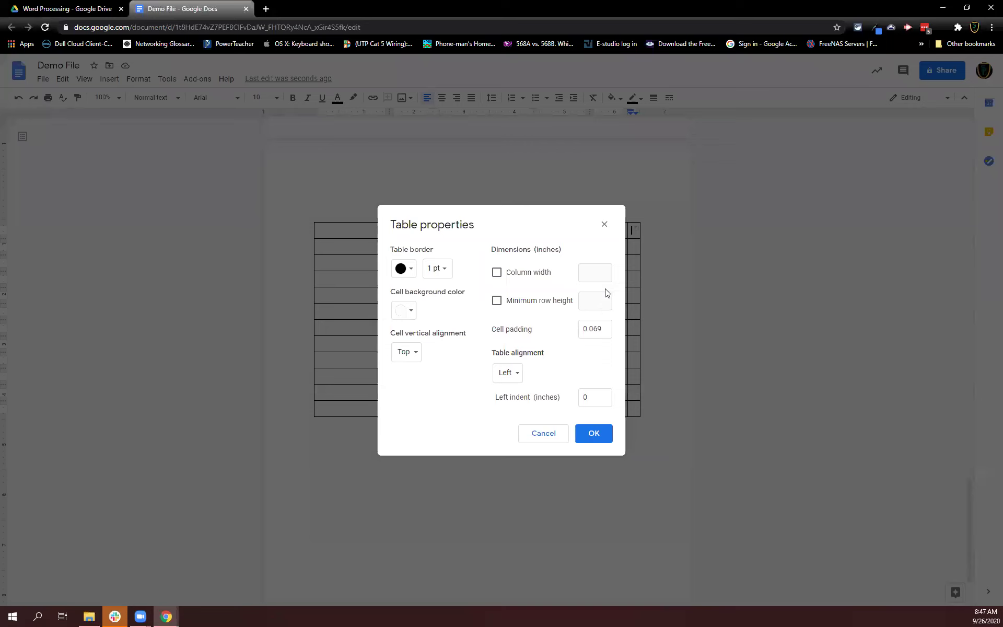
left_click(497, 273)
left_click(592, 271)
type(".75")
left_click(598, 434)
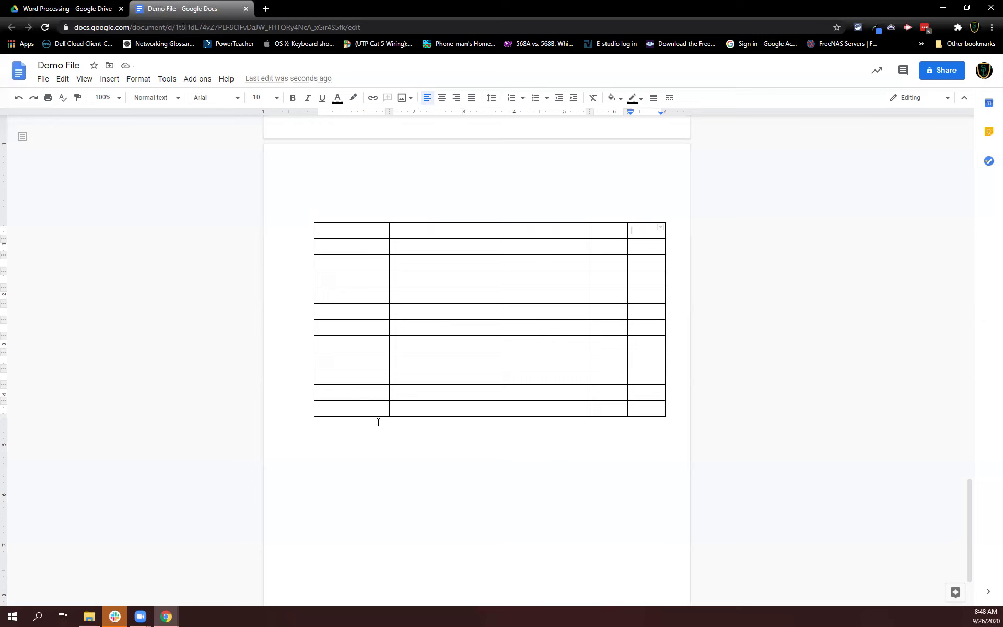
Step: Merge the four cells of the table's first row and enter TITLE in the merged cell
left_click_drag(363, 230, 638, 230)
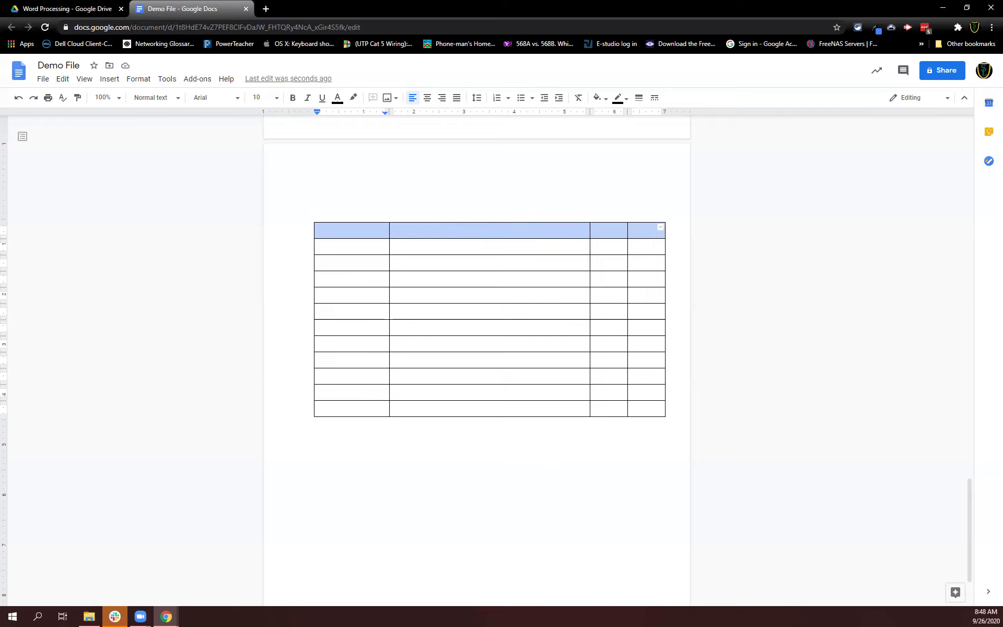
right_click(435, 229)
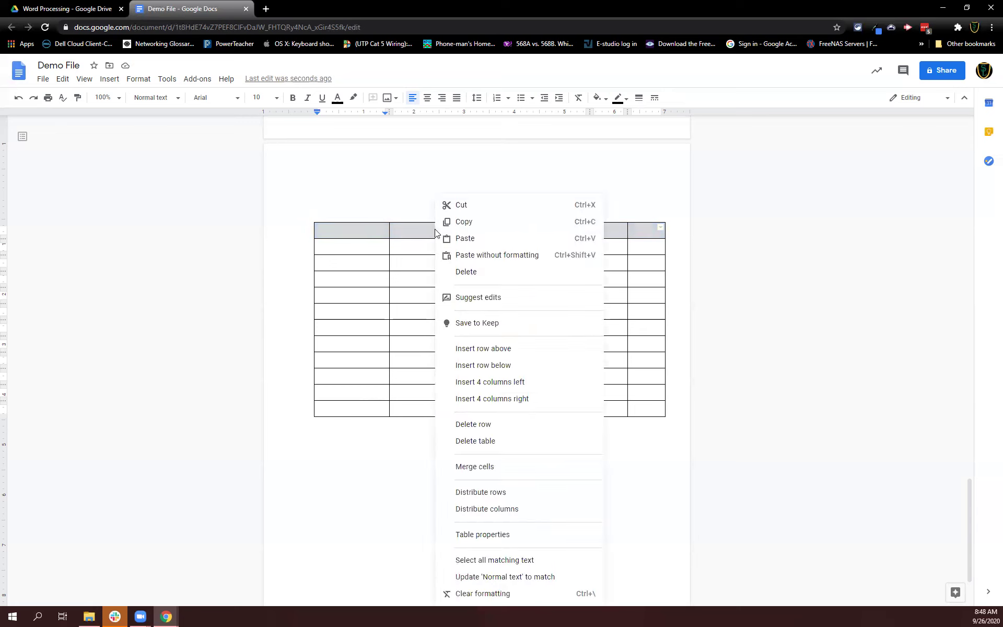
left_click(502, 472)
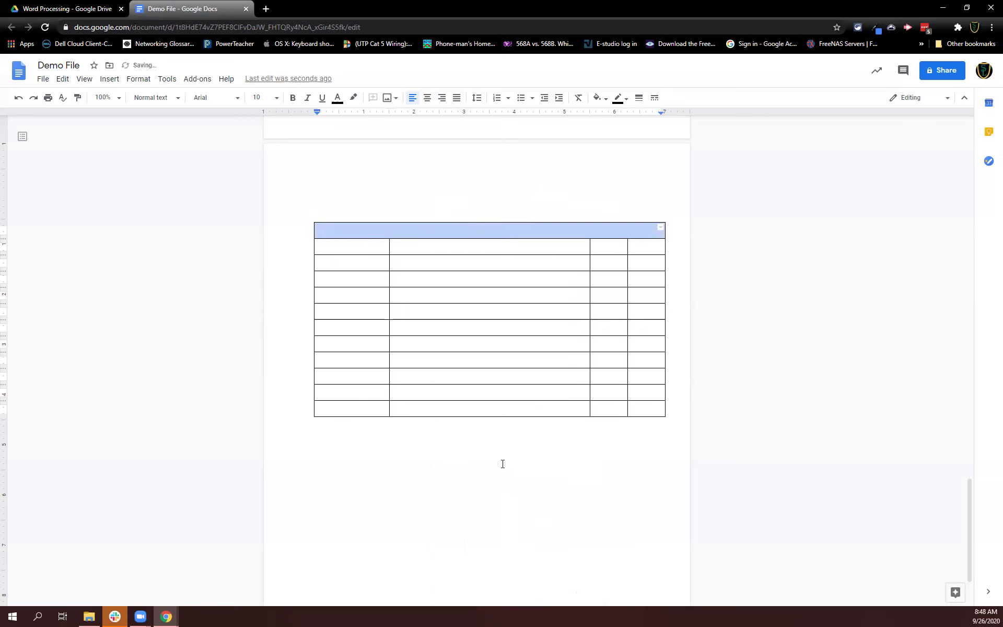
left_click(446, 232)
type("TITLE")
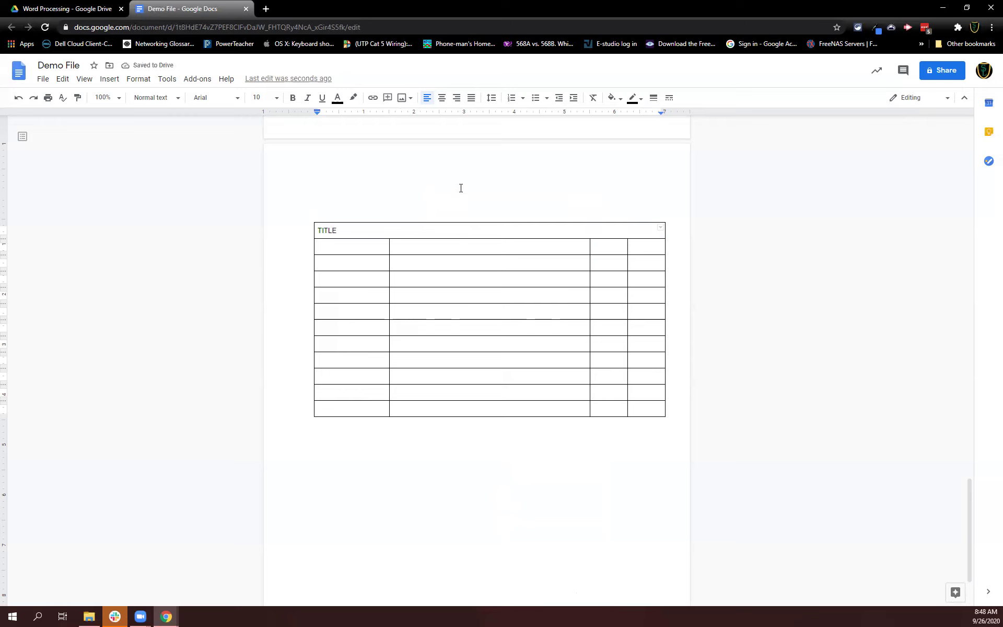
Step: Center the TITLE text horizontally in the merged cell and set its font size to 30
left_click(441, 98)
right_click(365, 228)
left_click(346, 228)
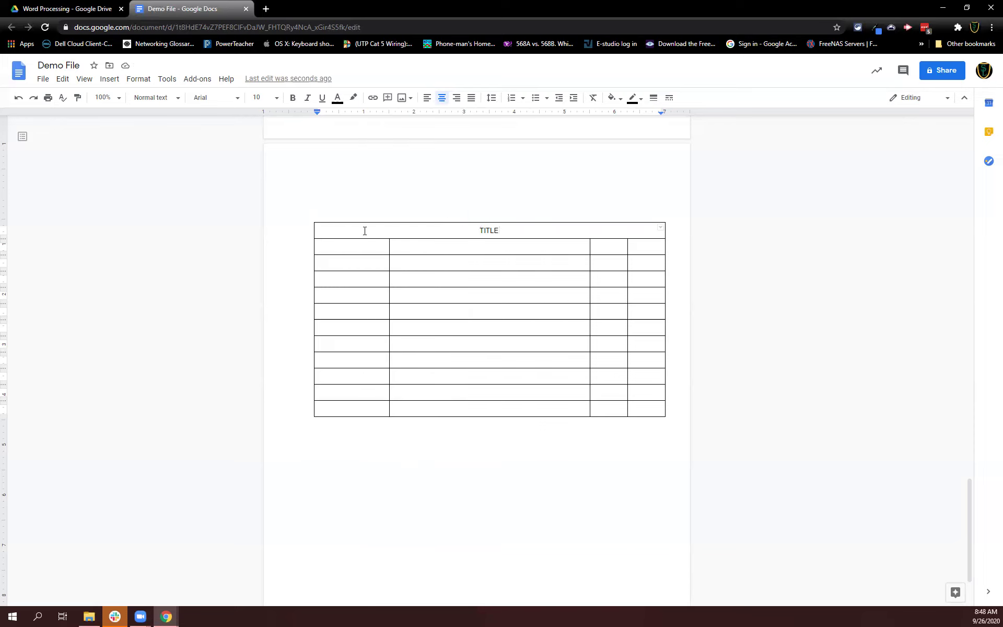
double_click(477, 232)
left_click(276, 97)
left_click(260, 250)
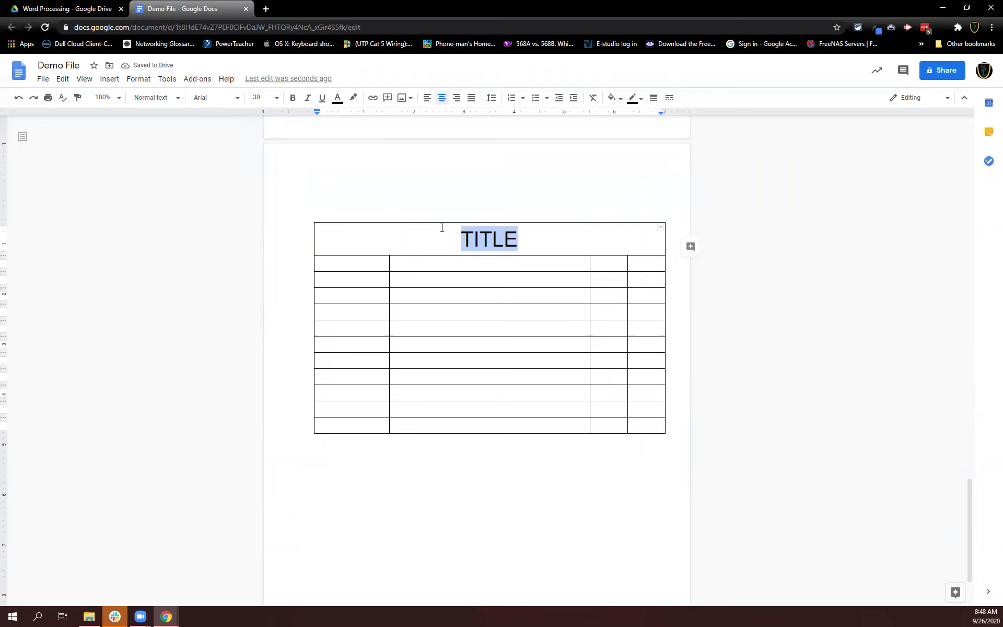
Step: Set the minimum row height of the TITLE row to 0.5 inches
right_click(429, 236)
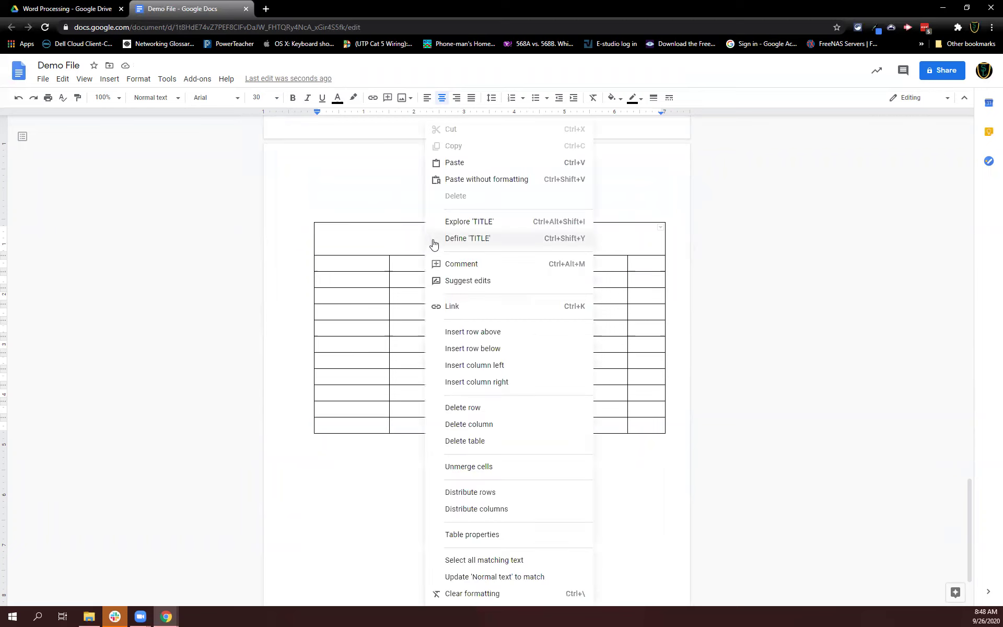
left_click(464, 534)
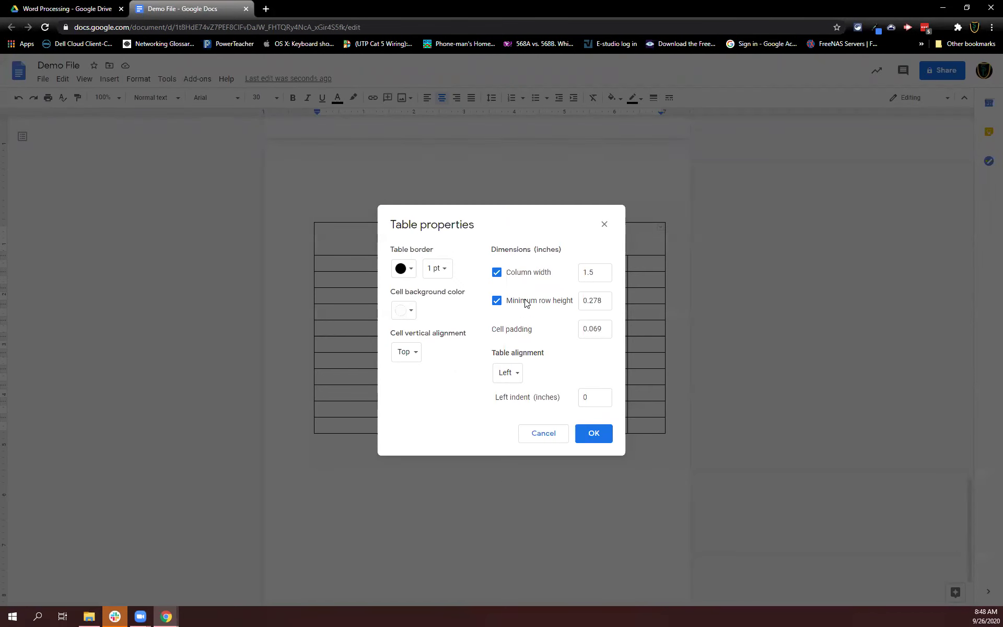
double_click(588, 301)
type(".5")
left_click(607, 442)
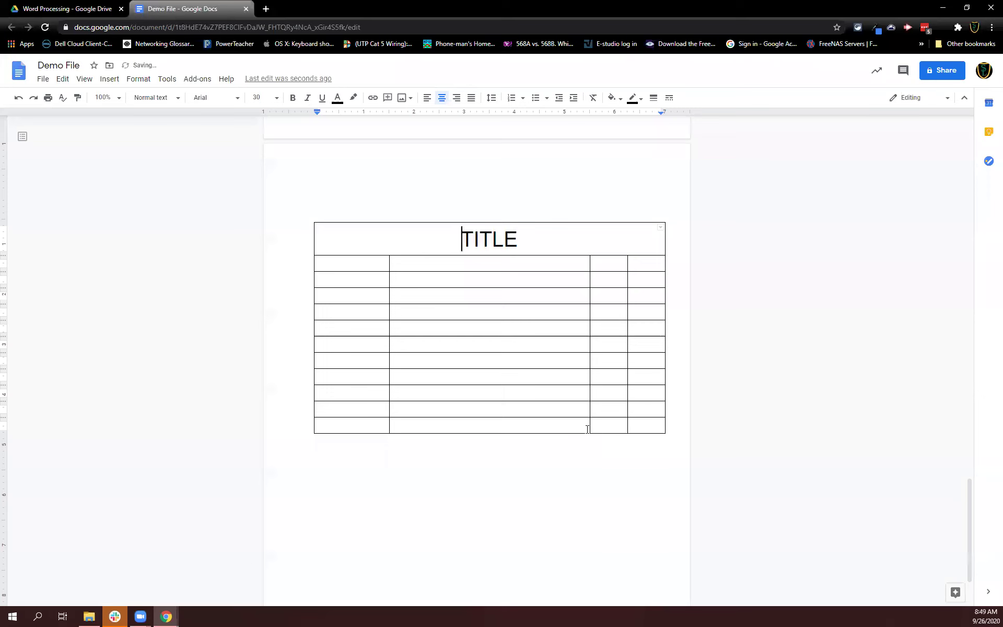
Step: Set the minimum row height of the TITLE row to 2 inches
right_click(438, 240)
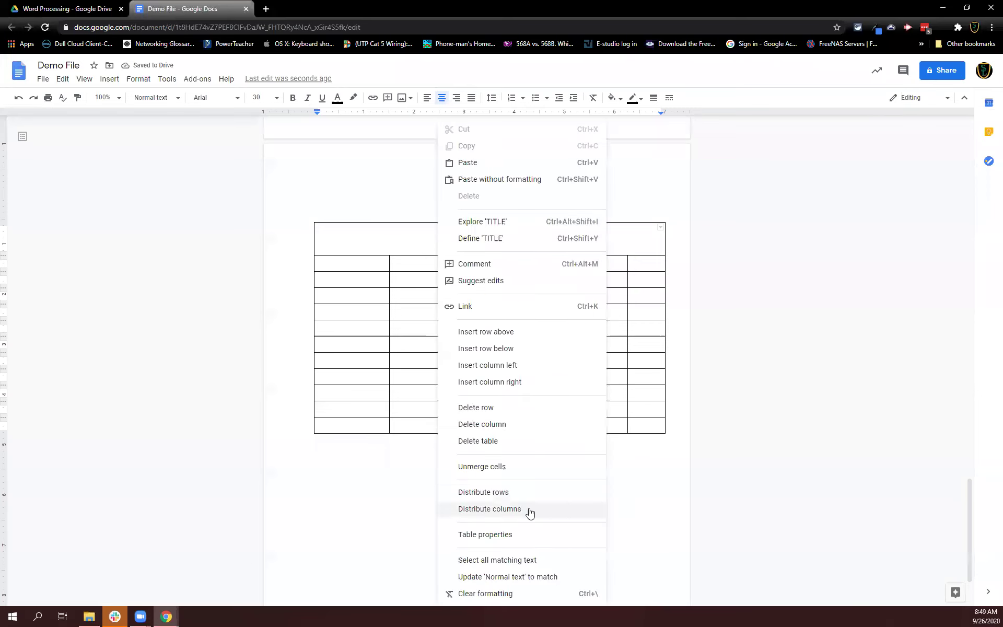
left_click(512, 537)
left_click(591, 301)
double_click(591, 301)
type("2")
left_click(606, 440)
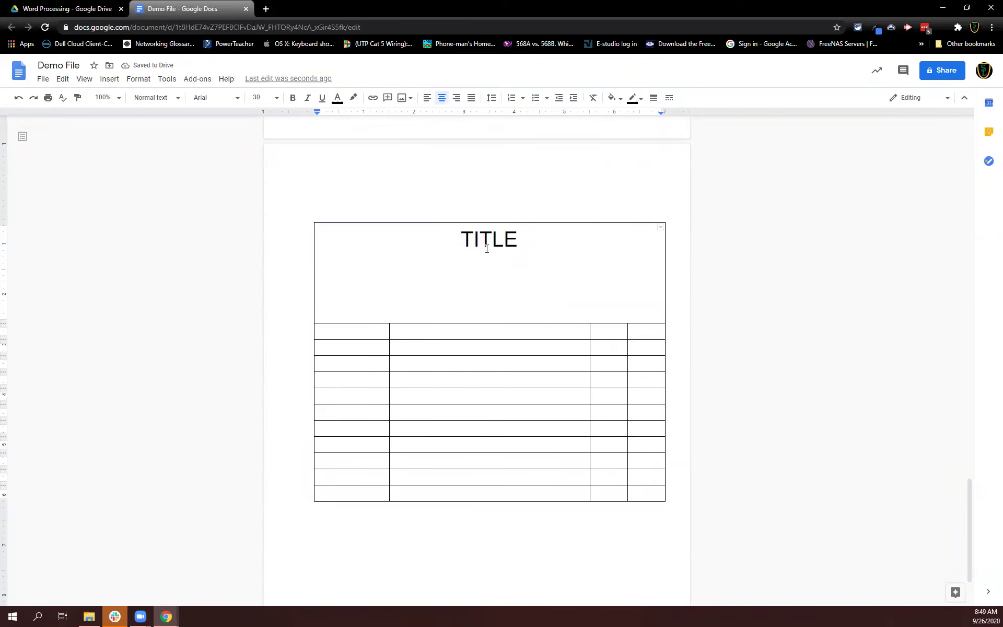
Step: Set the vertical alignment of the TITLE cell to Middle
right_click(459, 241)
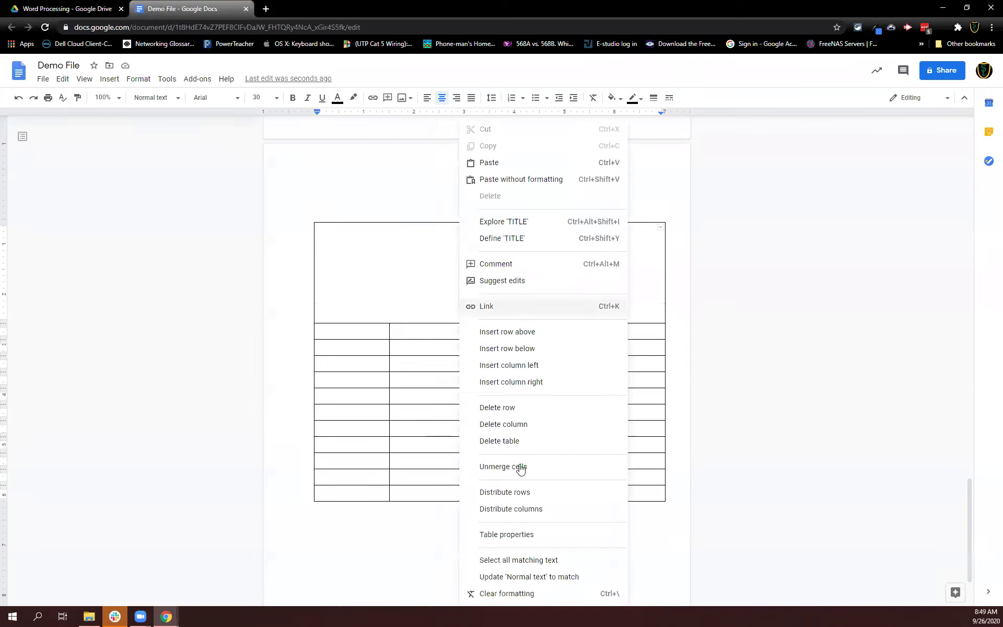
left_click(408, 352)
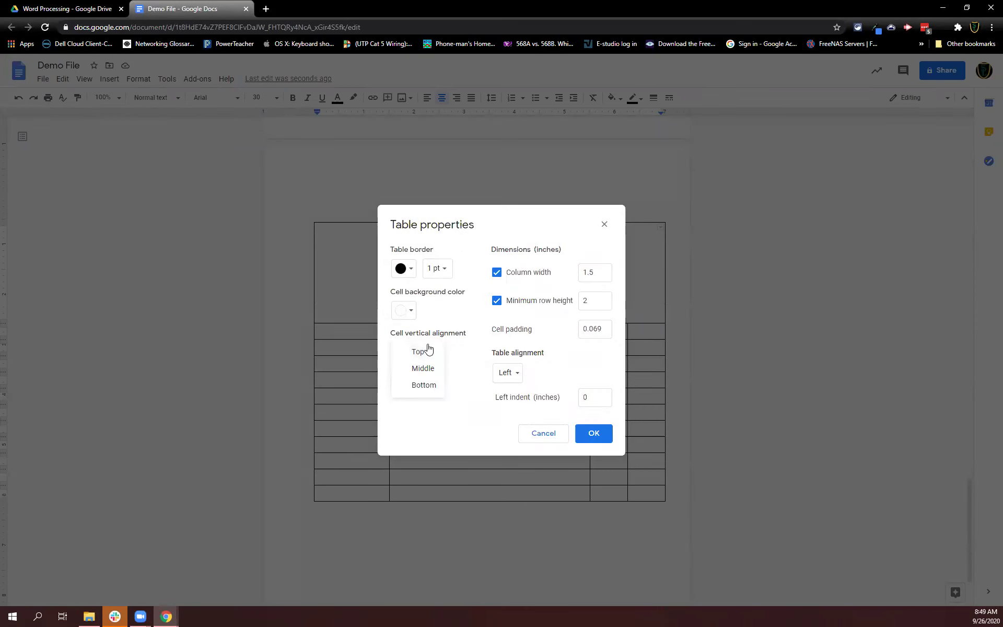
left_click(422, 368)
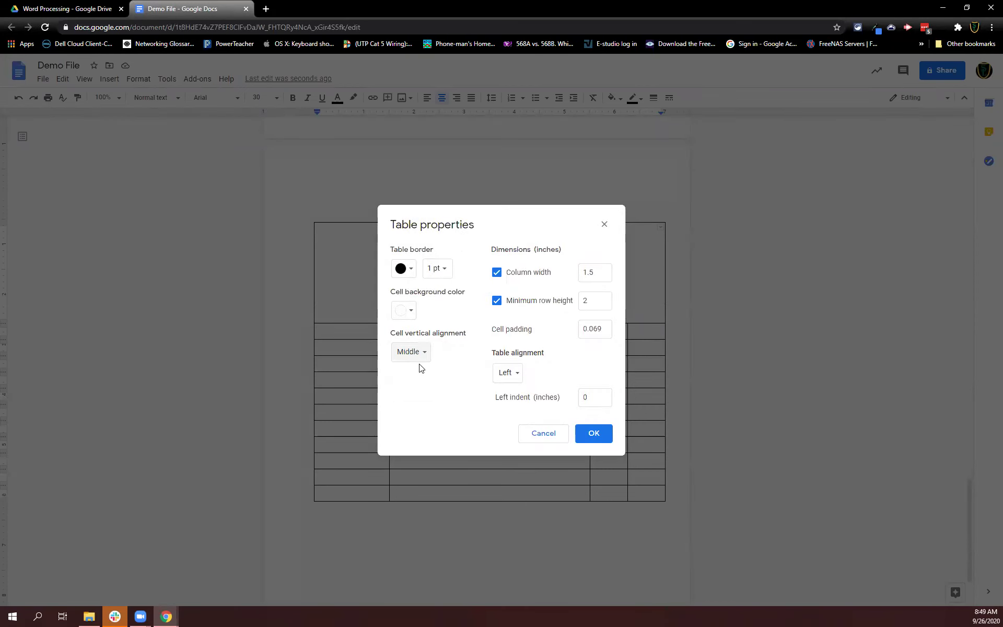
left_click(593, 435)
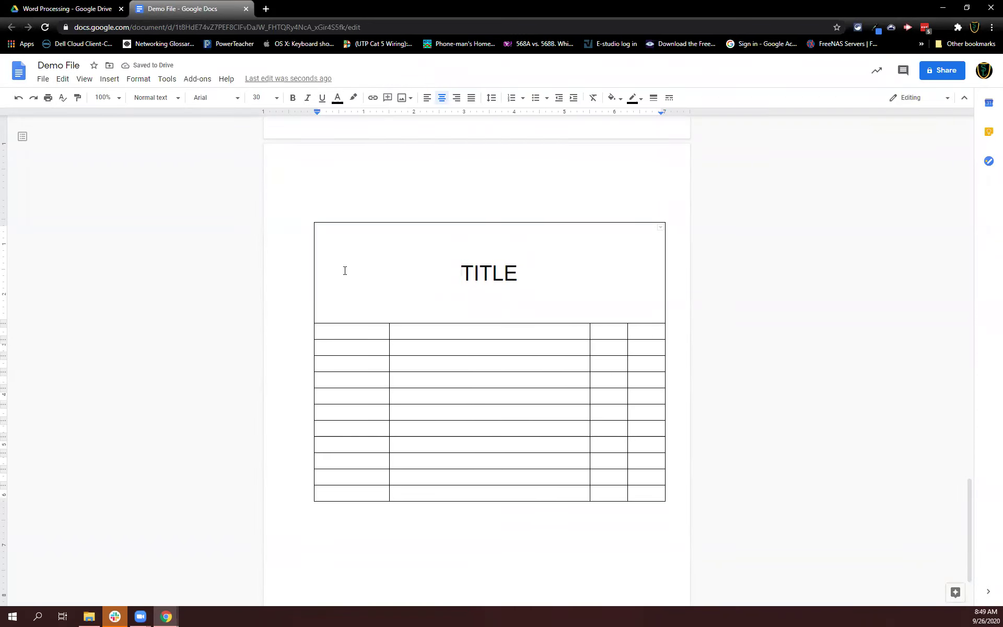
Step: Copy the word TITLE from the merged cell into the second-column cell of the row directly below
double_click(475, 273)
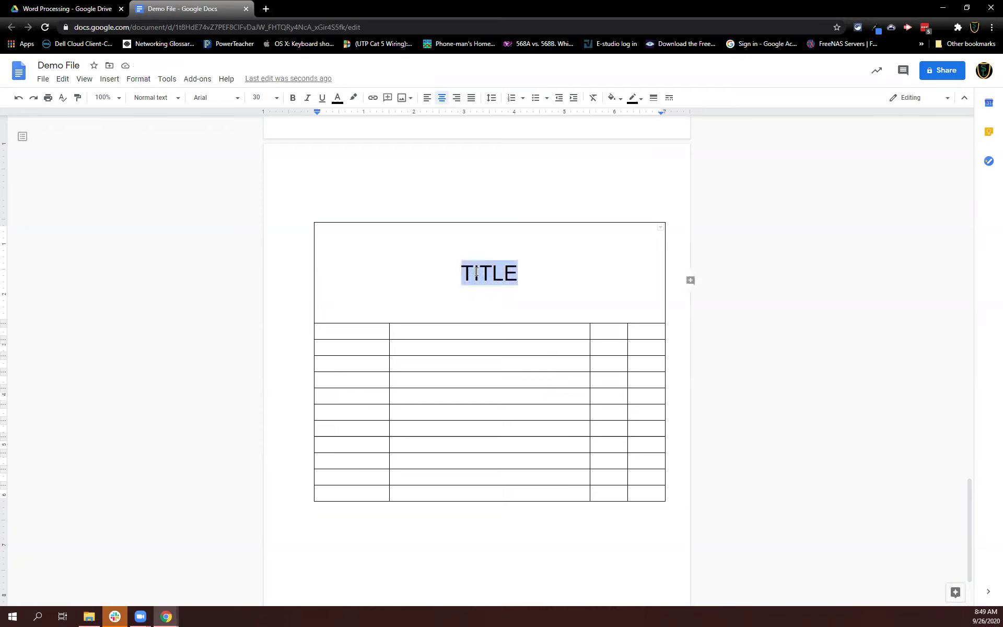
left_click(468, 328)
key("ctrl+v")
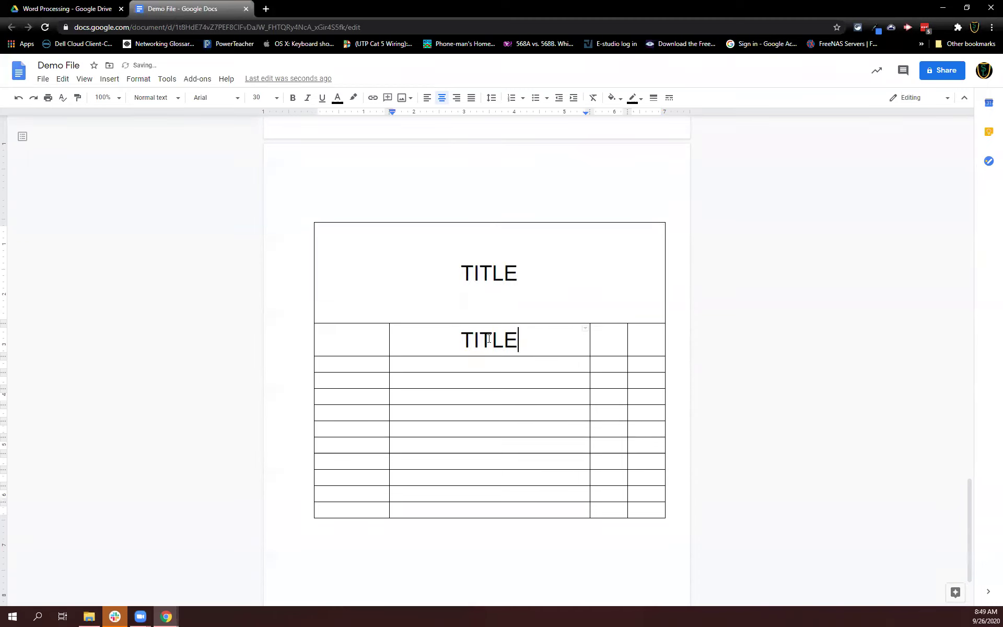
Step: Set the font size of the word TITLE in the table's second row to 12
key("shift+Home")
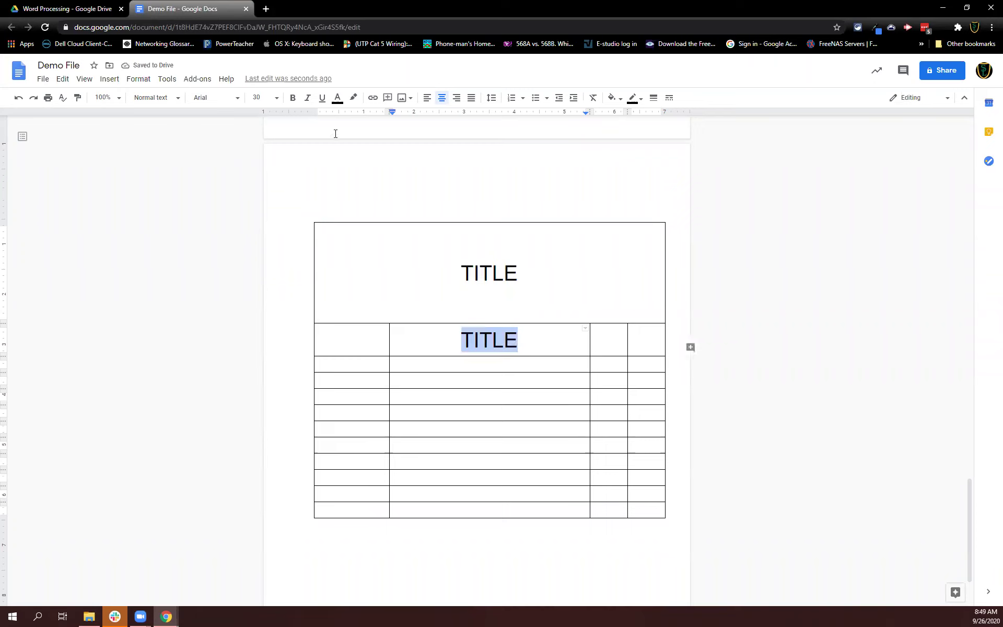
left_click(279, 98)
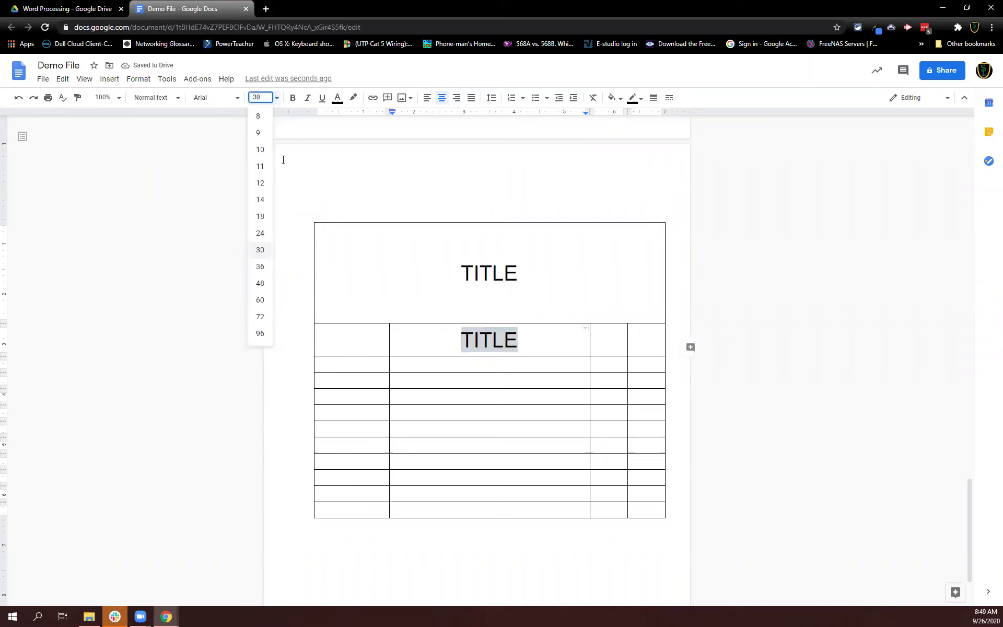
left_click(261, 185)
Step: Set the second row's minimum height to 1 inch and its TITLE cell's vertical alignment to Middle
right_click(423, 333)
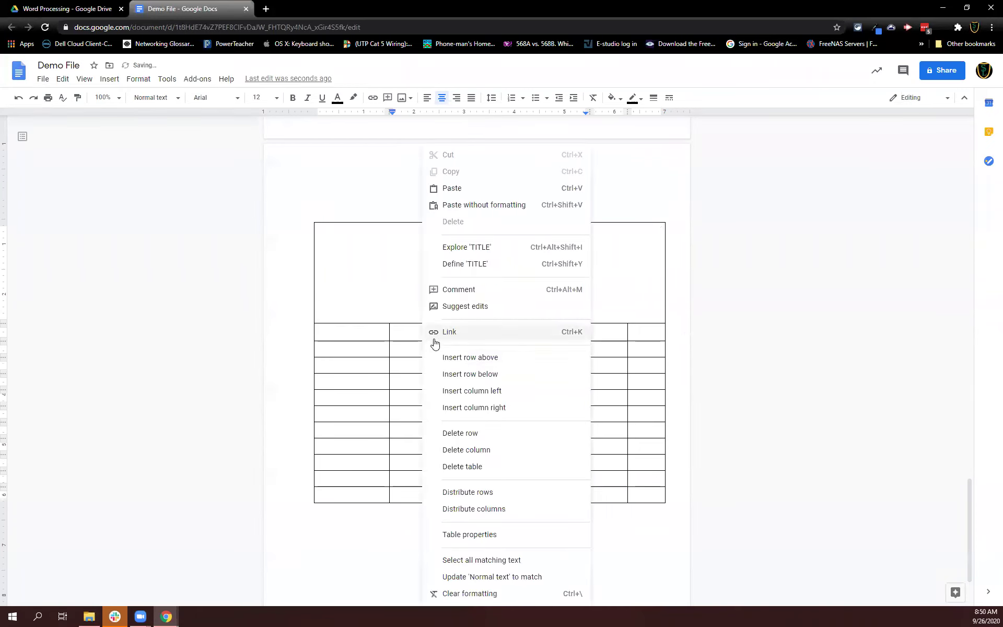
left_click(453, 536)
left_click(511, 302)
left_click(594, 305)
type("1")
left_click(411, 353)
left_click(412, 373)
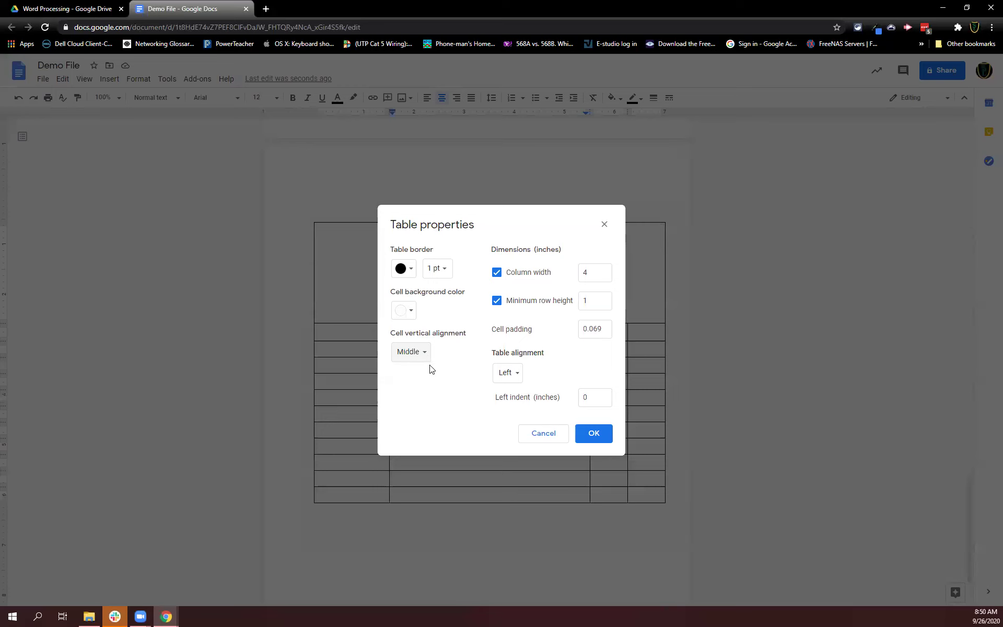
left_click(610, 434)
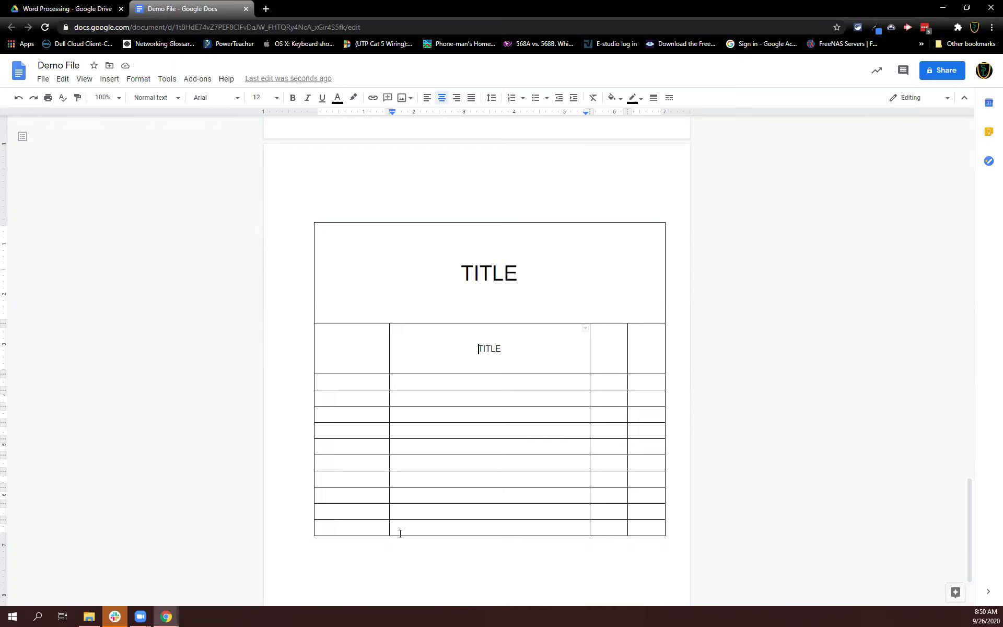
Step: Merge all four cells of the table's bottom row
left_click_drag(366, 526, 646, 529)
right_click(535, 531)
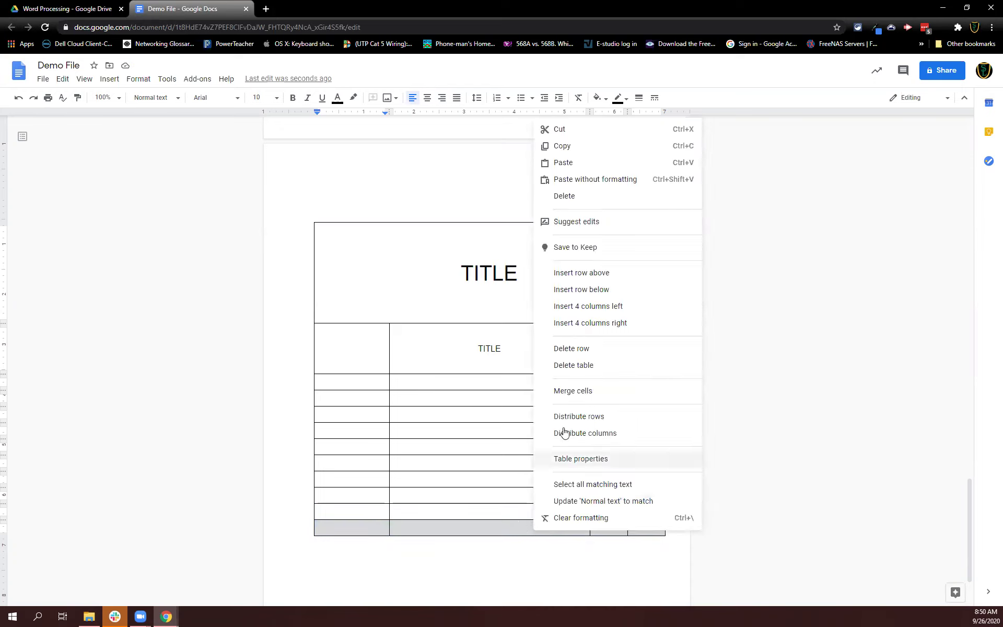
left_click(579, 391)
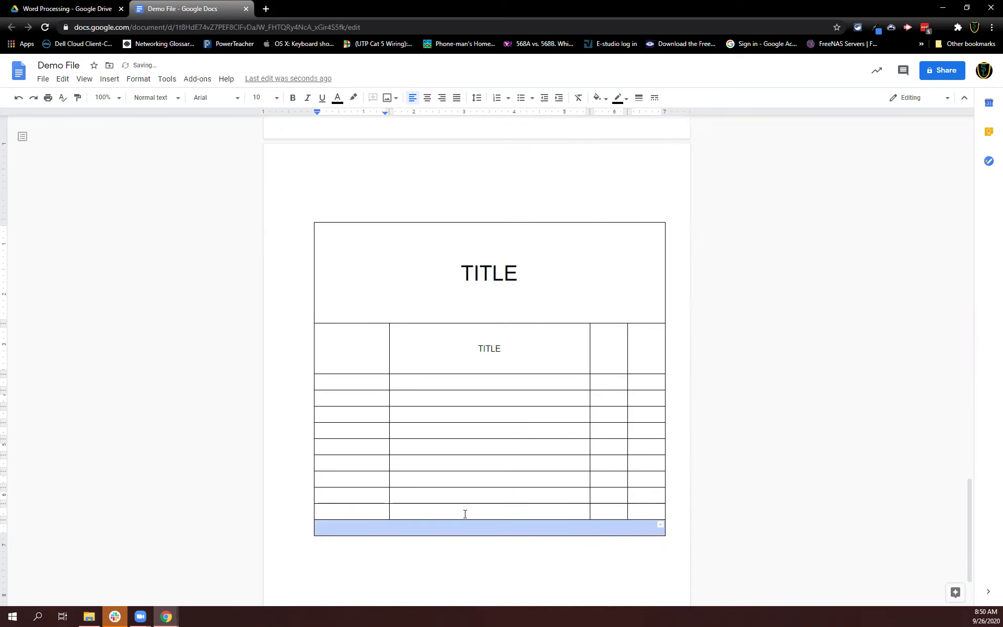
Step: Set the minimum row height of the merged bottom row to 1.0 inch
right_click(447, 527)
left_click(478, 464)
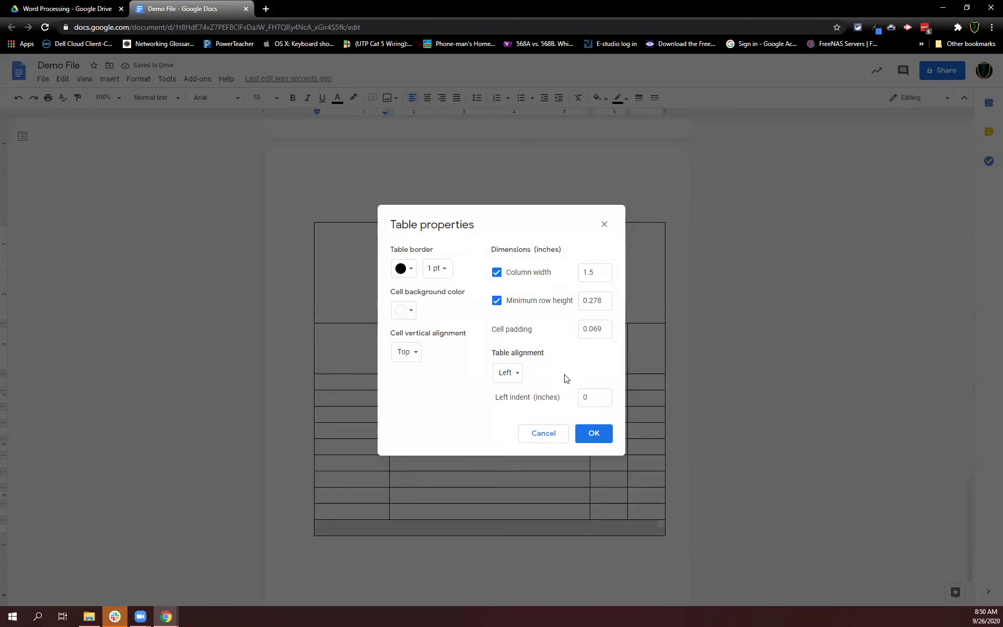
double_click(597, 299)
type("1.0")
left_click(594, 432)
left_click(566, 558)
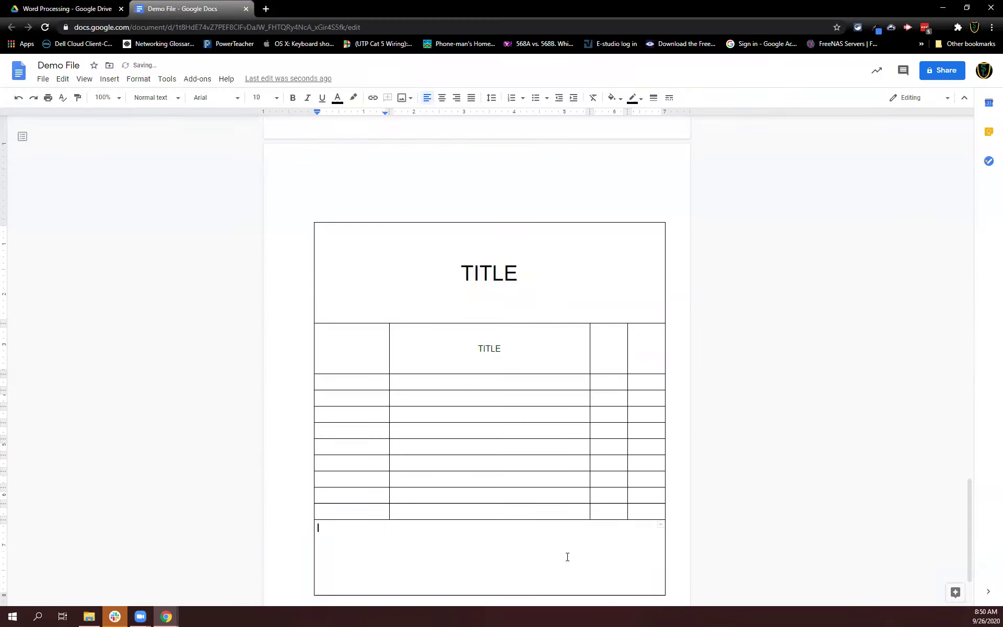
Step: Insert a new drawing in the merged bottom cell and add a text box about 2 inches wide reading "NOTES:"
scroll(562, 555, "down", 2)
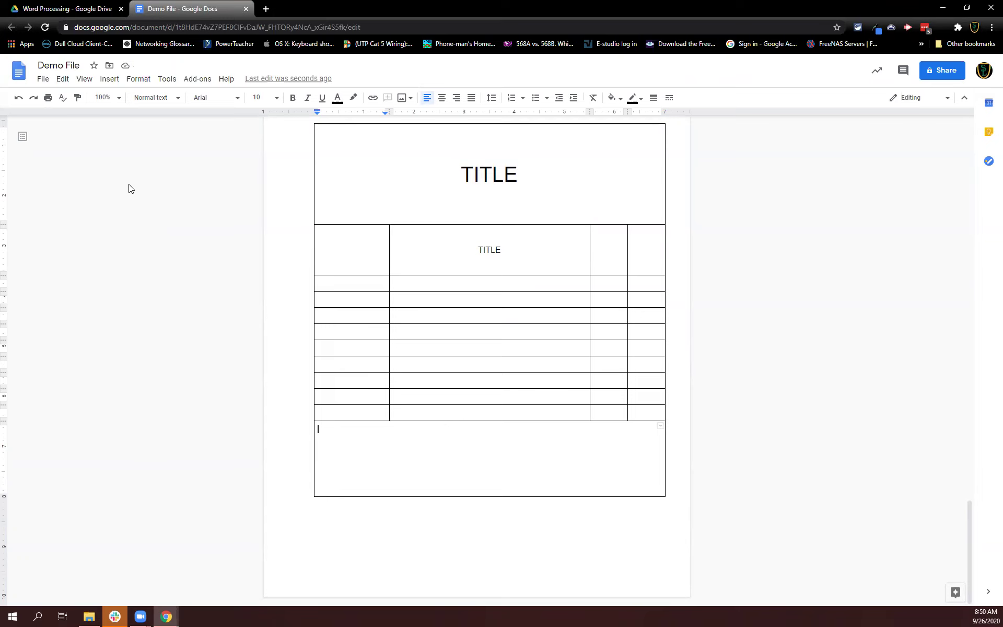
left_click(112, 81)
mouse_move(137, 135)
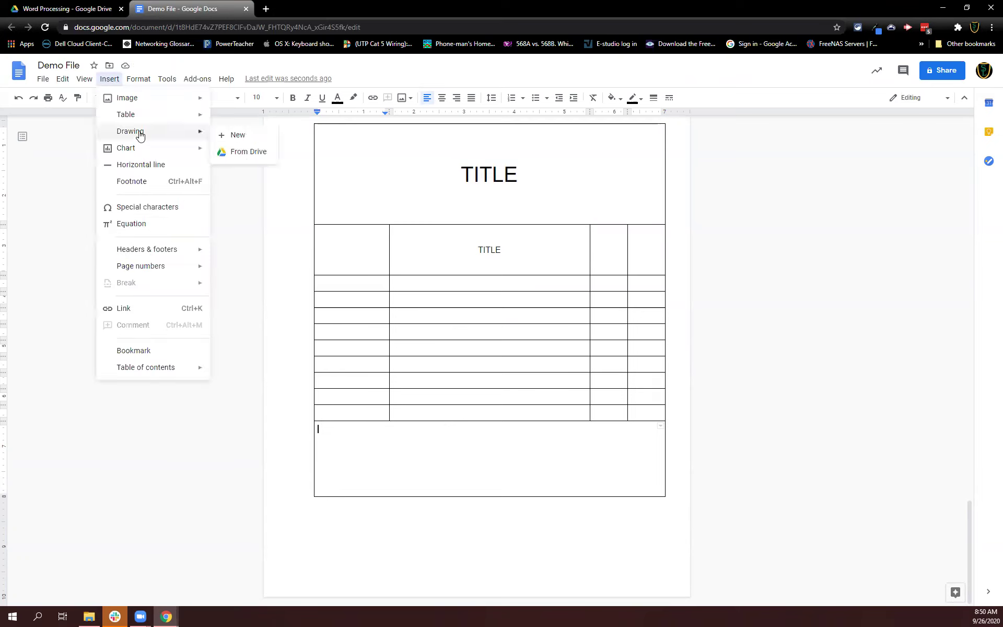
left_click(242, 139)
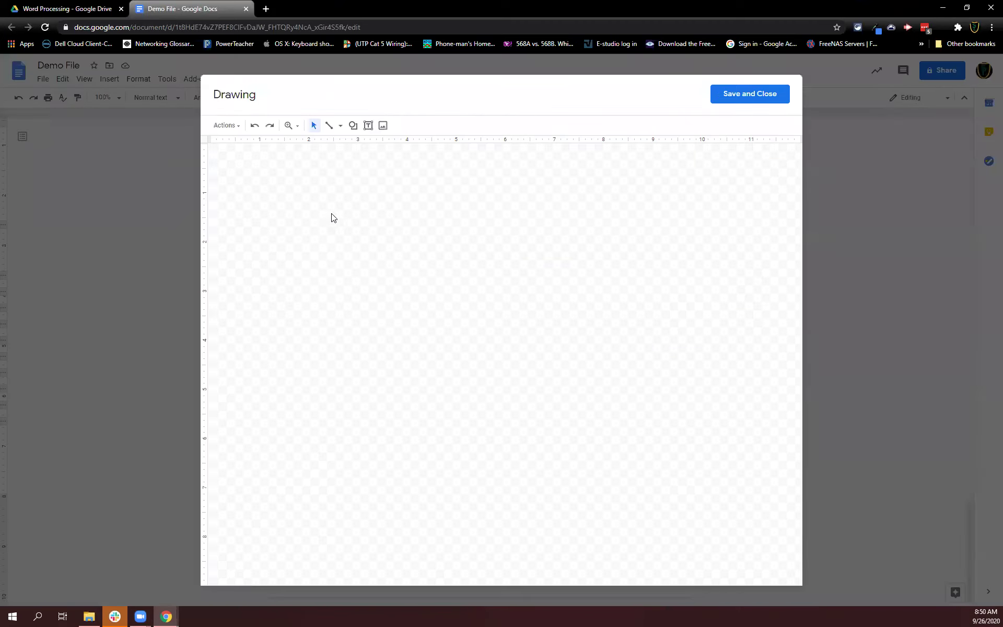
left_click(368, 125)
left_click_drag(341, 227, 441, 285)
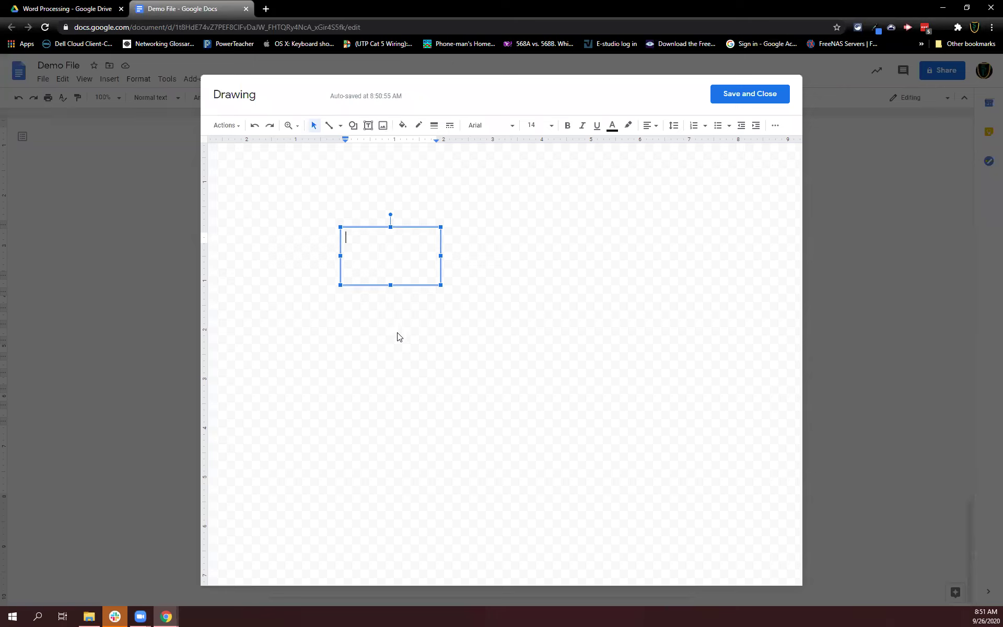
type("NOTE")
Step: Format the NOTES: text as Times New Roman at size 48 and widen its text box slightly
left_click_drag(382, 237, 342, 238)
left_click(502, 130)
left_click(498, 184)
left_click(550, 128)
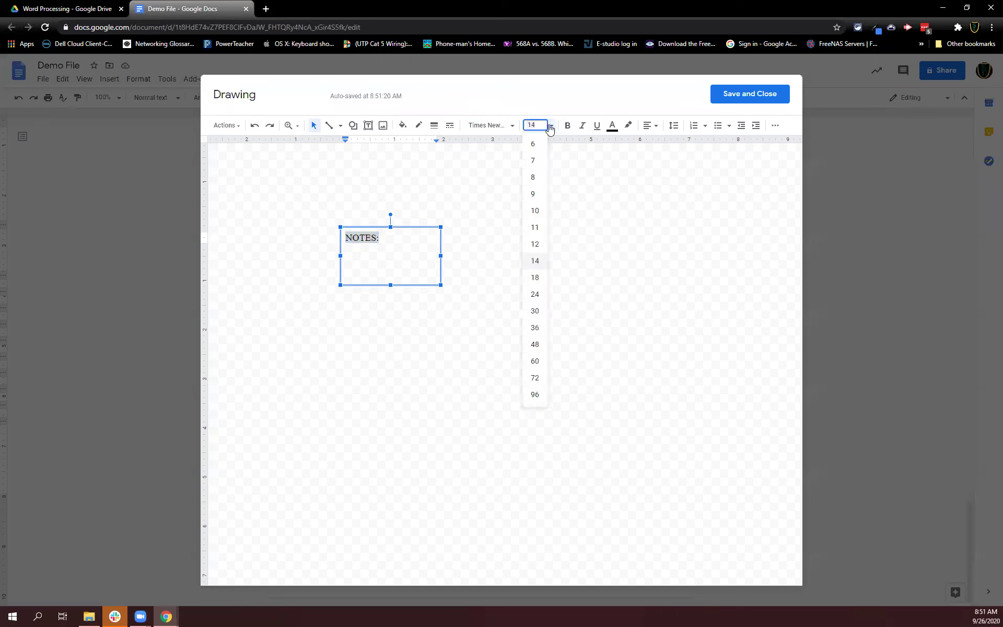
left_click(535, 345)
left_click_drag(445, 260, 459, 256)
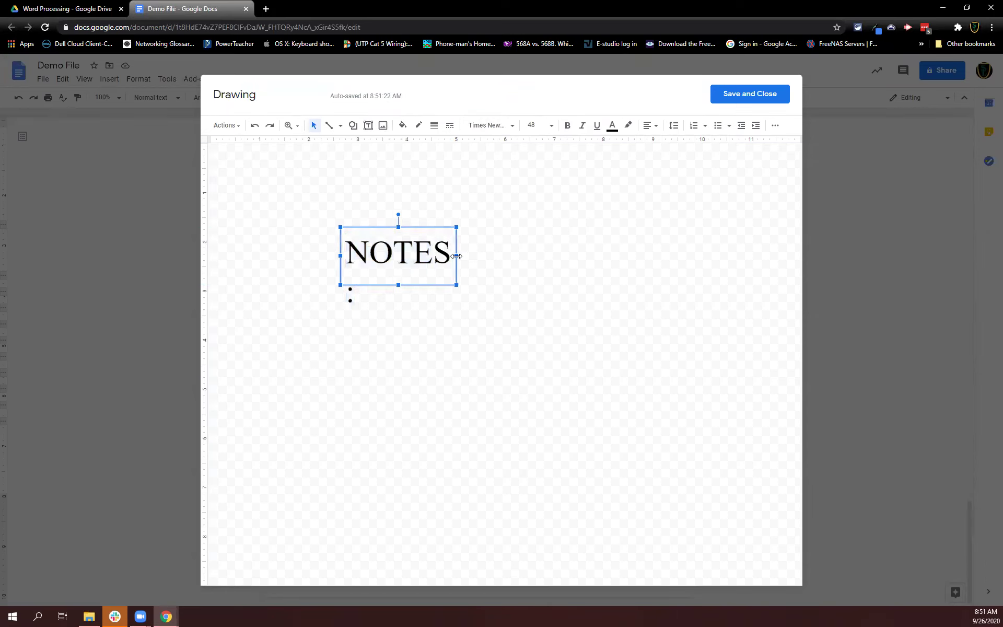
Step: Set all the text in the NOTES: box to size 18 and make it bold
double_click(392, 297)
left_click_drag(388, 292, 338, 247)
key("ctrl+z")
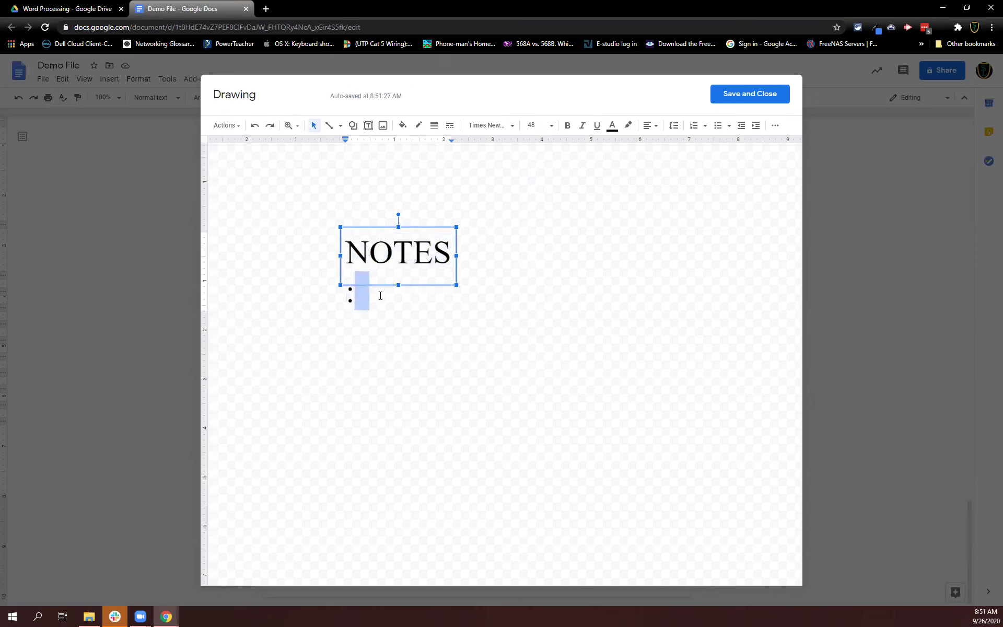
key("ctrl+a")
left_click(548, 128)
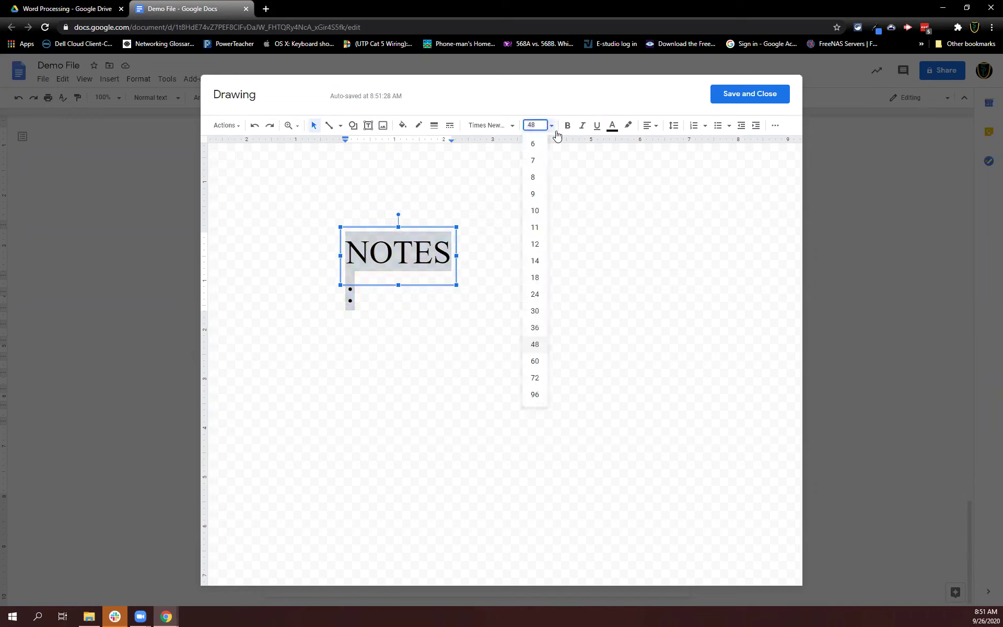
left_click(540, 276)
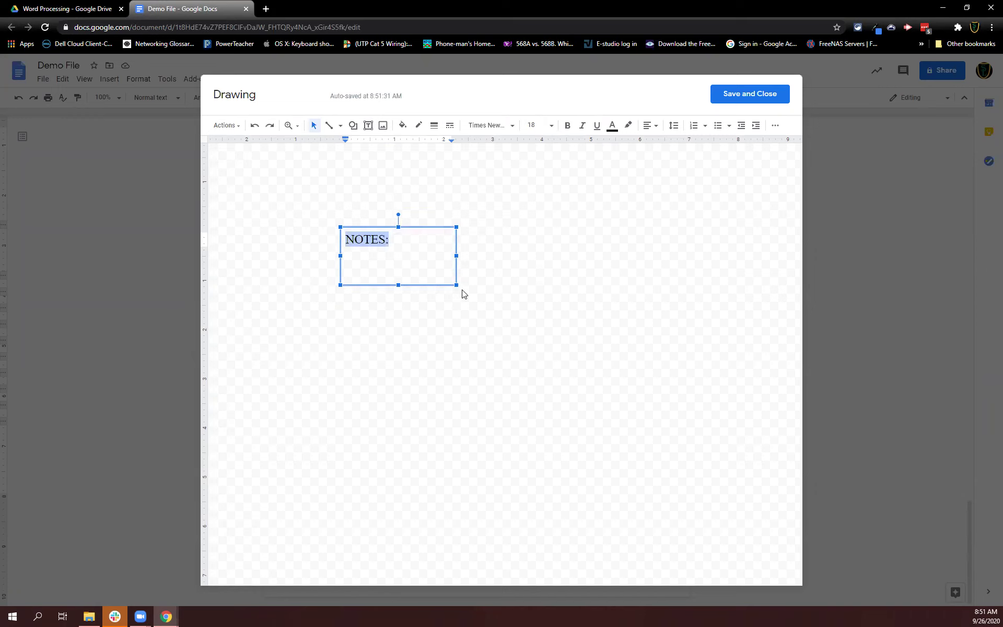
left_click(567, 128)
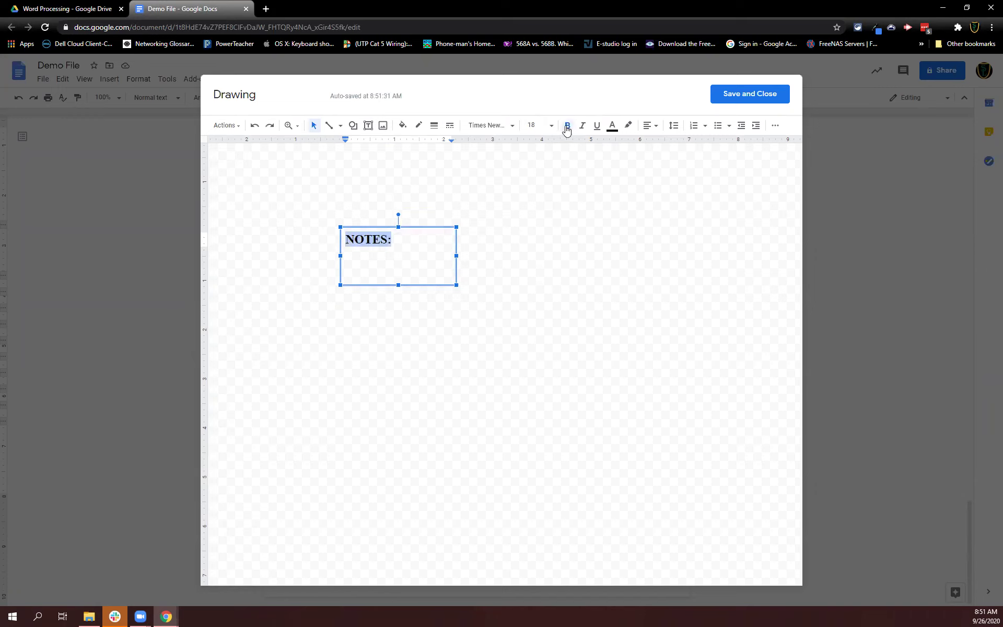
left_click(543, 278)
left_click(400, 249)
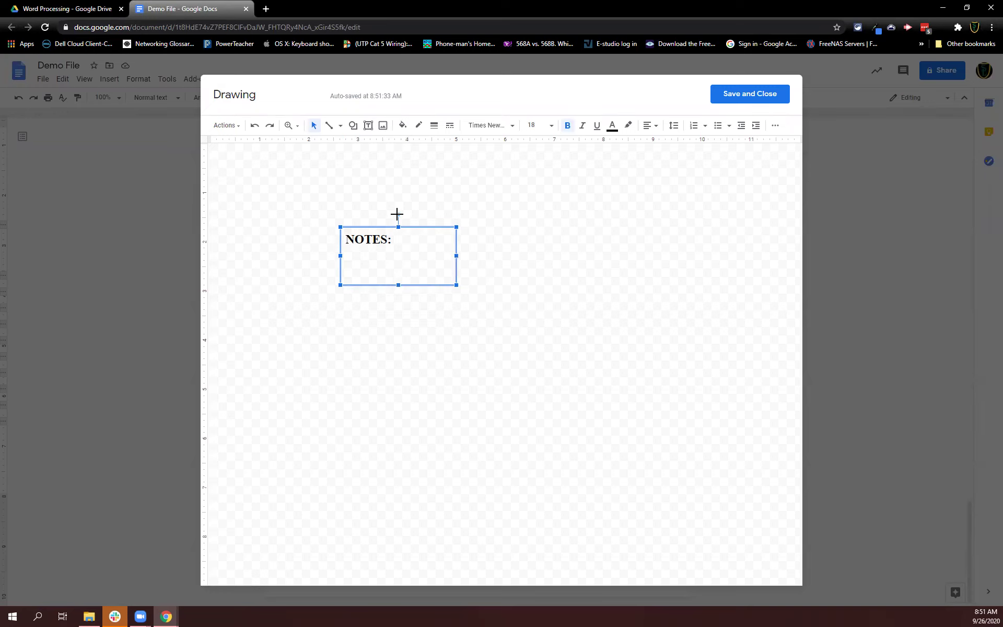
Step: Rotate the NOTES: text box 90 degrees clockwise and save the drawing into the document
left_click_drag(396, 214, 432, 261)
left_click(390, 263)
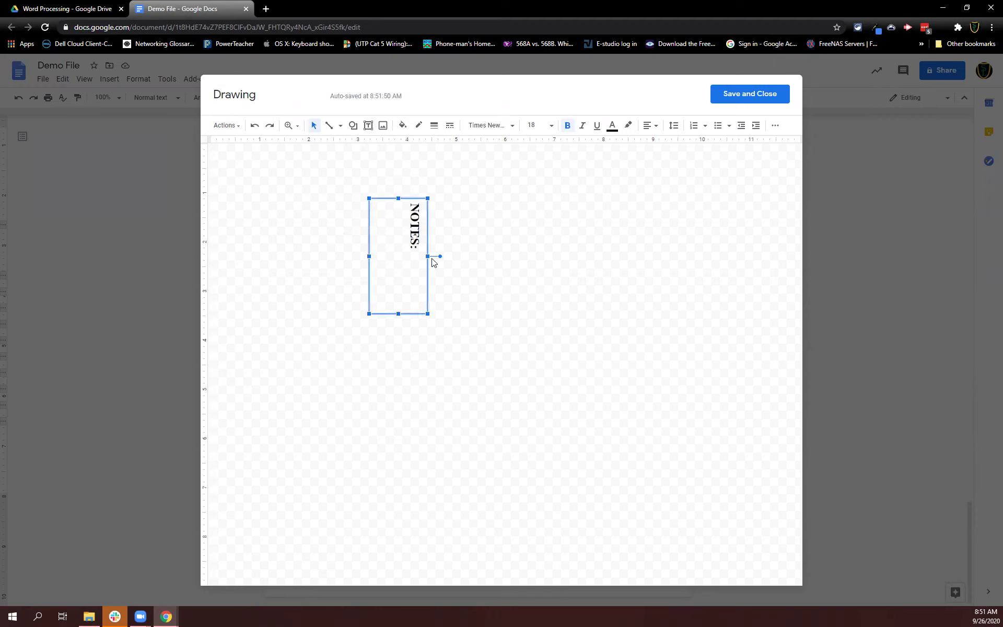
left_click(750, 96)
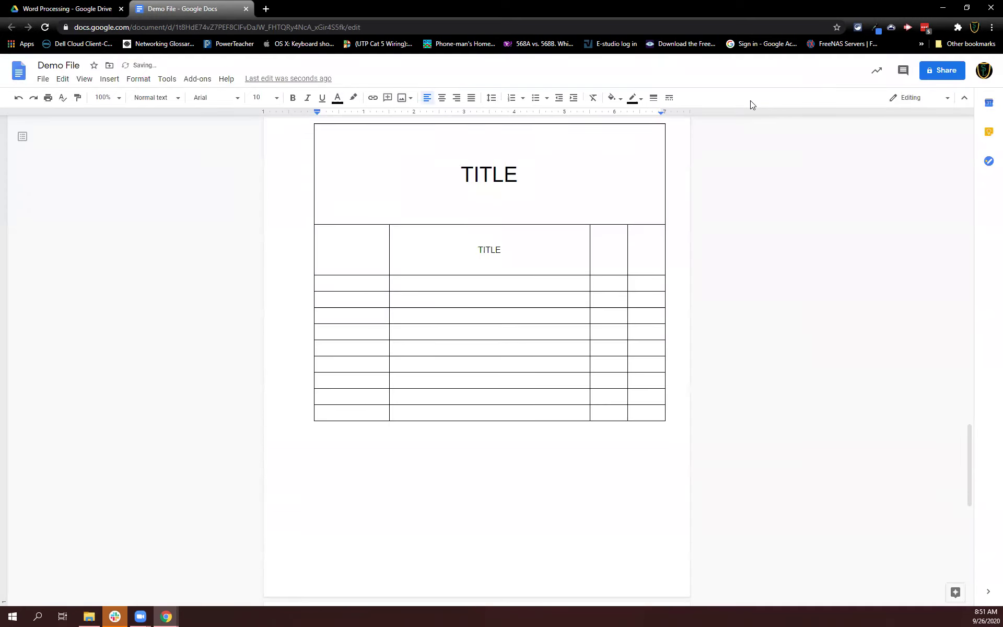
Step: Delete the large merged TITLE row from the top of the table
scroll(589, 397, "down", 10)
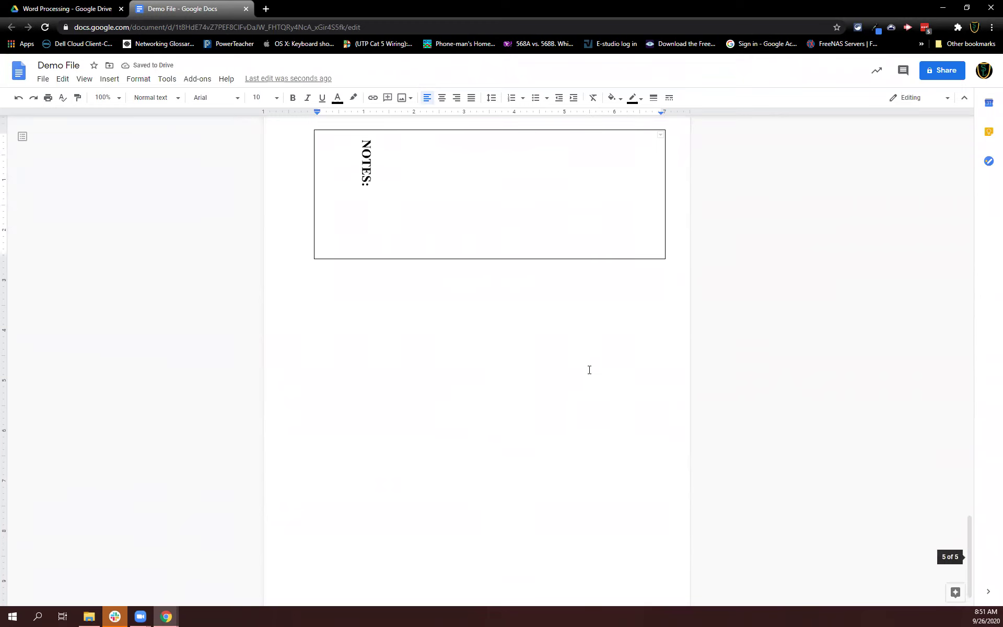
scroll(590, 370, "up", 4)
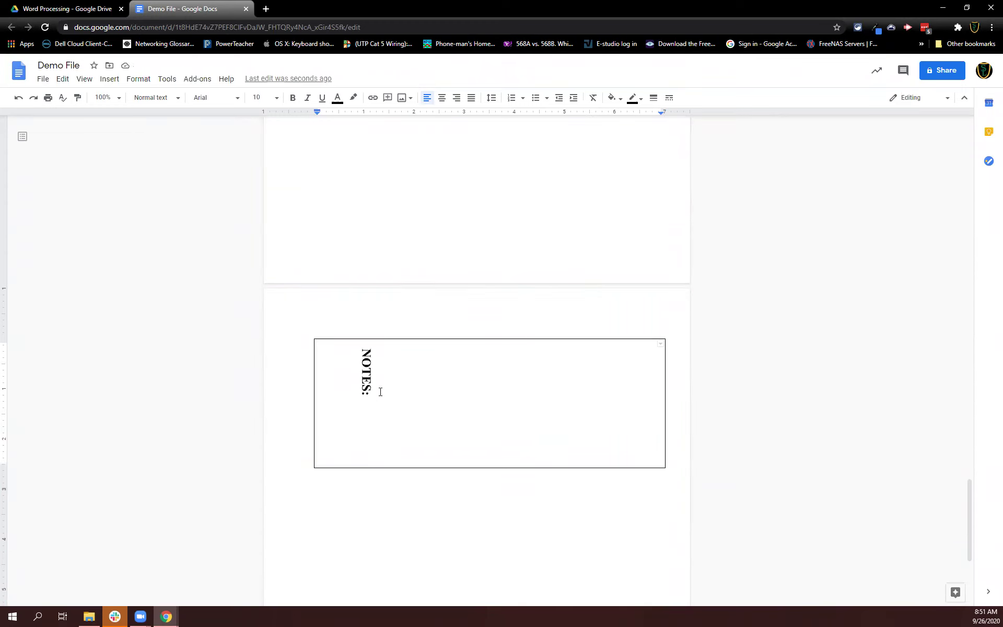
scroll(380, 386, "up", 6)
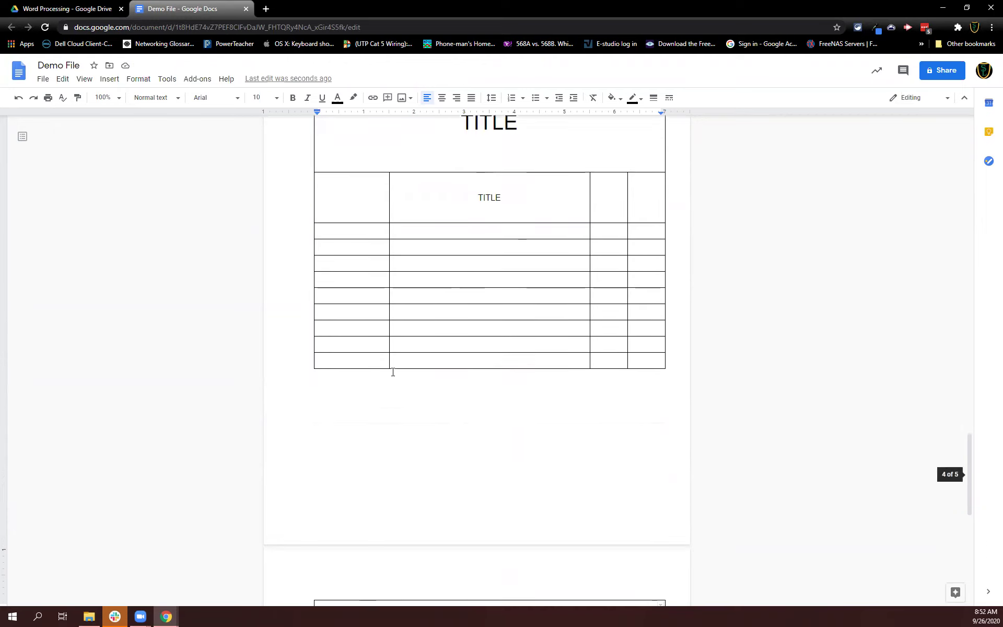
left_click(332, 176)
right_click(376, 186)
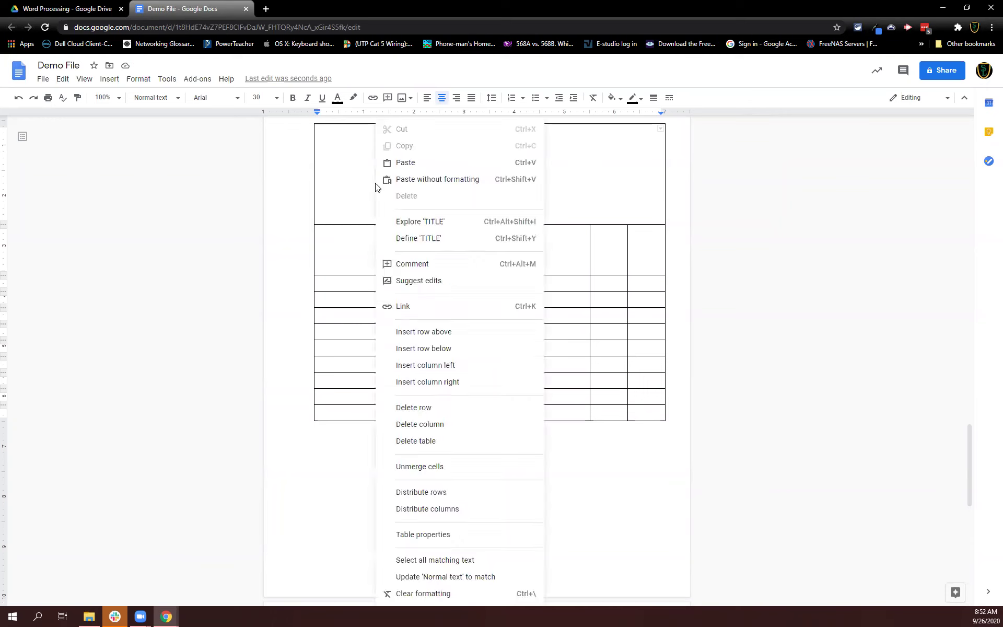
left_click(440, 409)
Step: Shrink the drawing's text box to fit tightly around NOTES:, save it, and scale down the drawing in the bottom cell
left_click(371, 386)
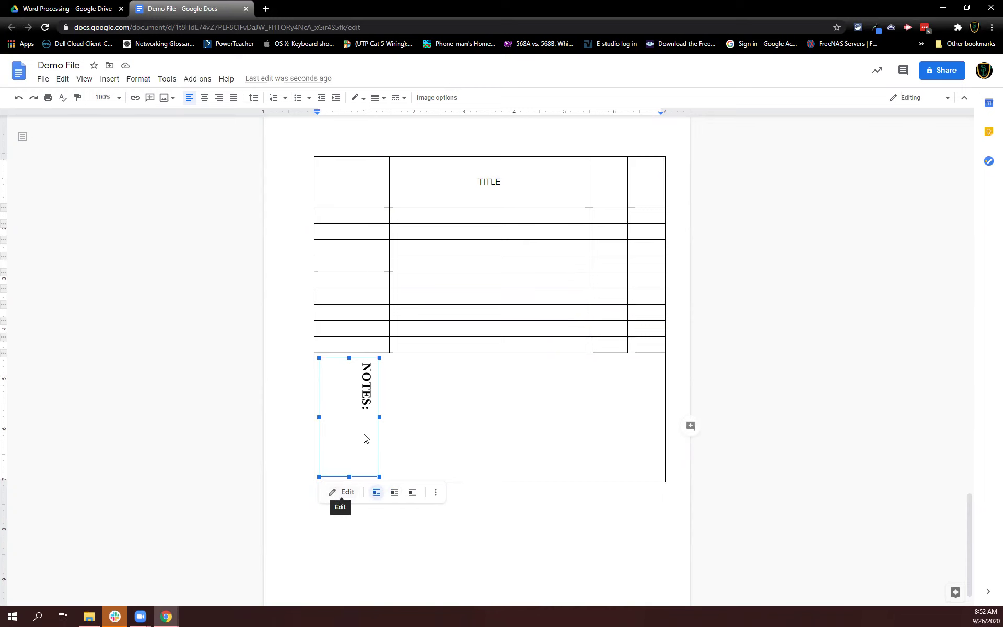
left_click(338, 491)
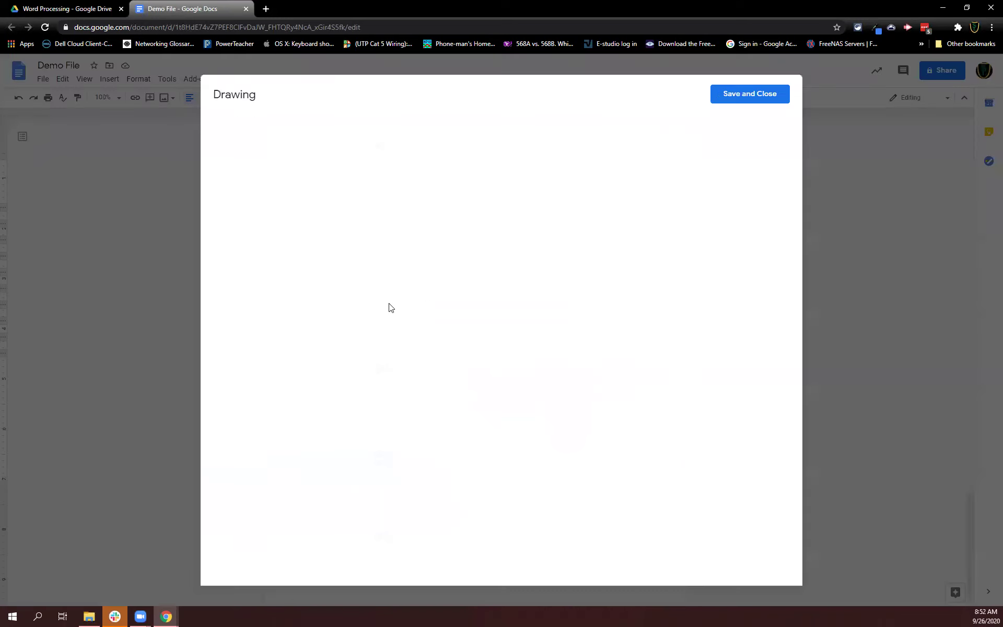
left_click(416, 224)
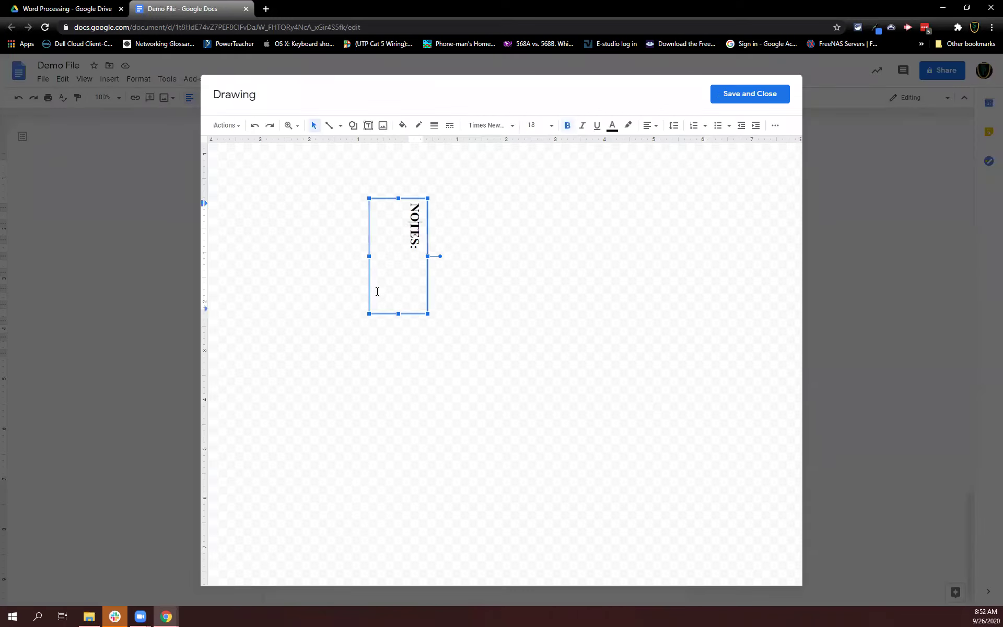
left_click_drag(370, 314, 406, 254)
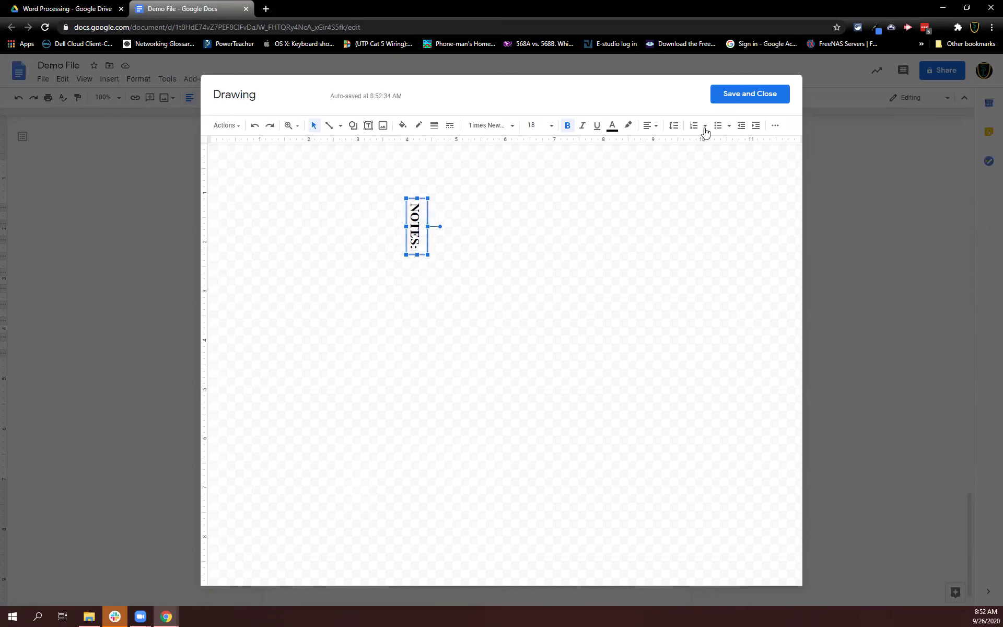
left_click(742, 99)
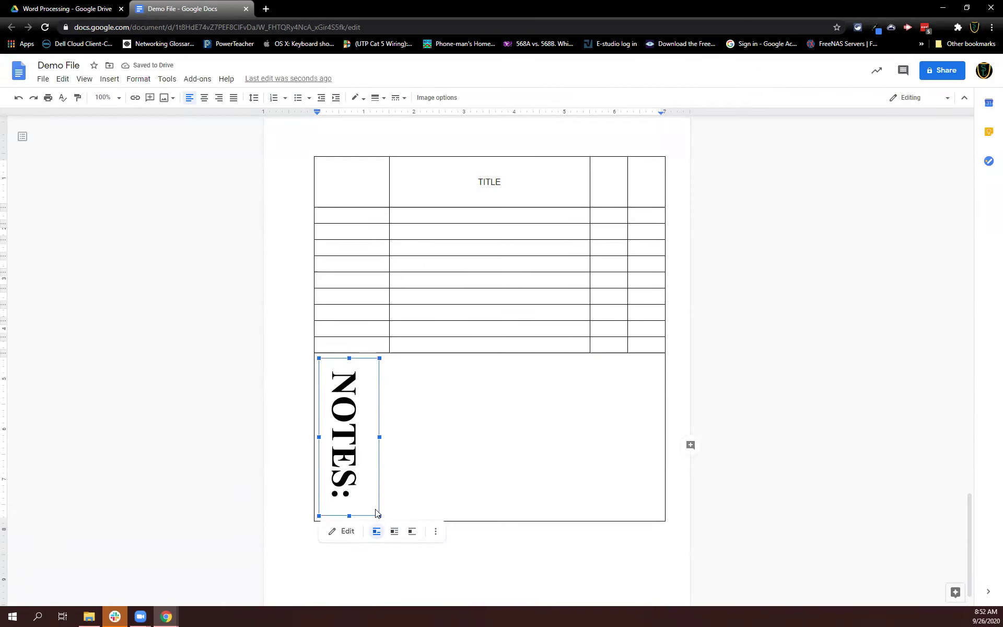
mouse_move(378, 515)
left_mouse_down()
mouse_move(342, 429)
mouse_move(361, 443)
left_mouse_up()
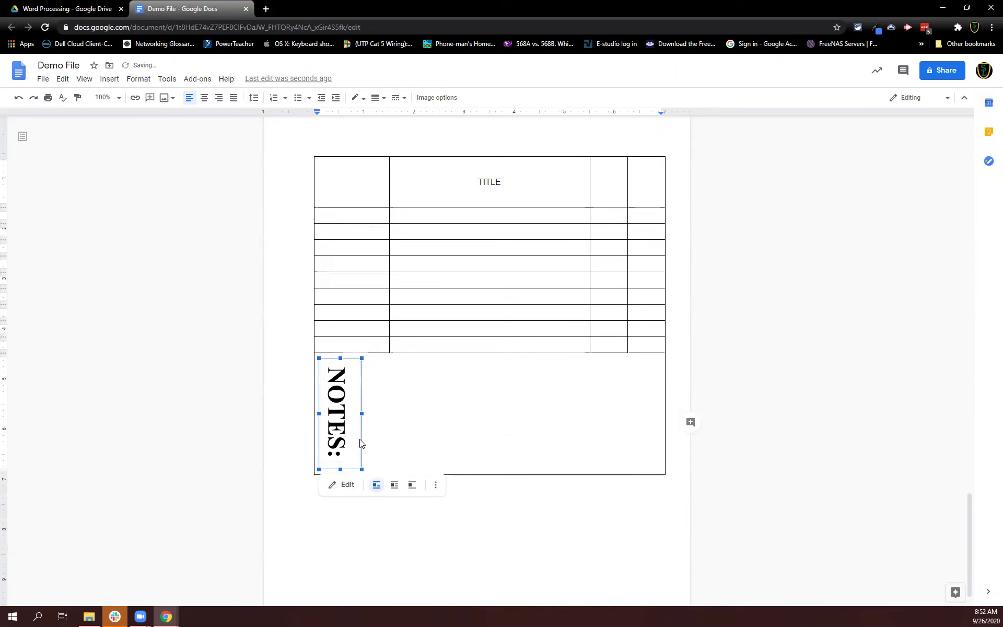
Step: Set the NOTES: drawing to wrap text and move it toward the right side of the bottom cell
left_click(394, 485)
left_click_drag(352, 417, 523, 531)
left_click_drag(502, 488, 543, 428)
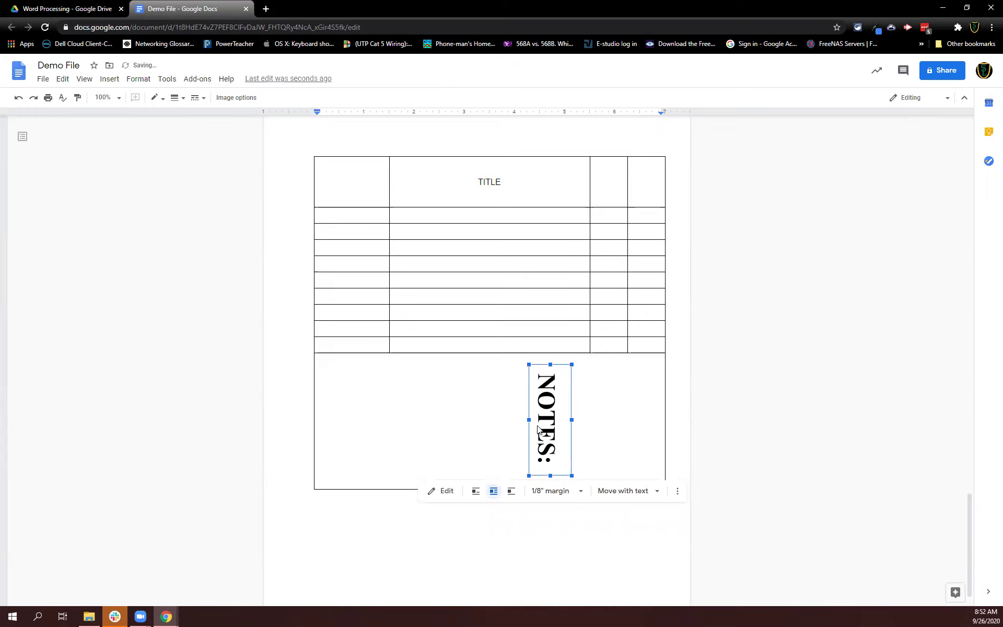
Step: Set the margin around the NOTES: drawing to 0"
left_click(578, 491)
left_click(546, 336)
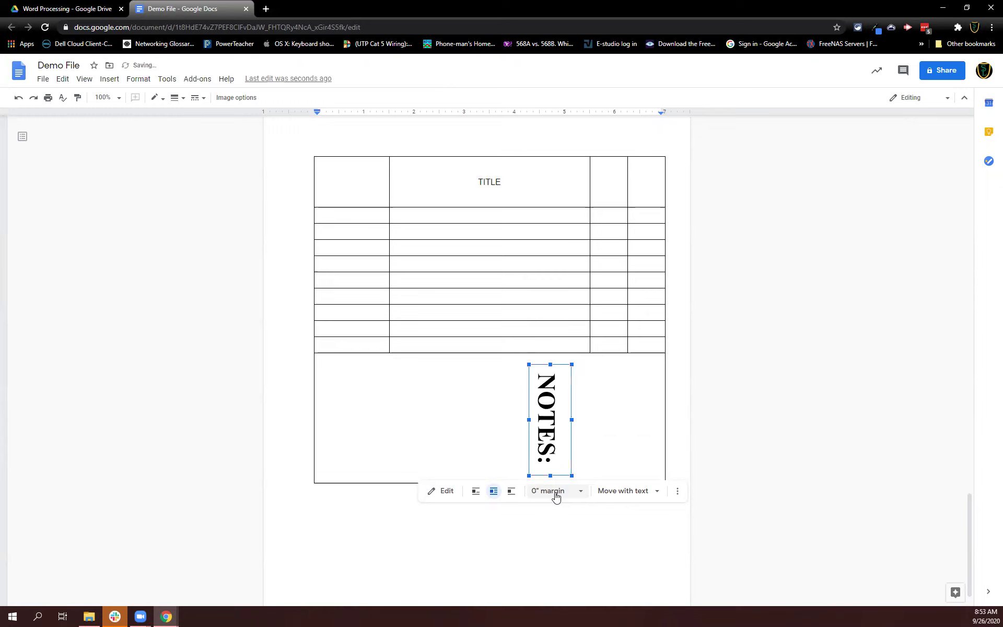
left_click_drag(551, 412, 639, 399)
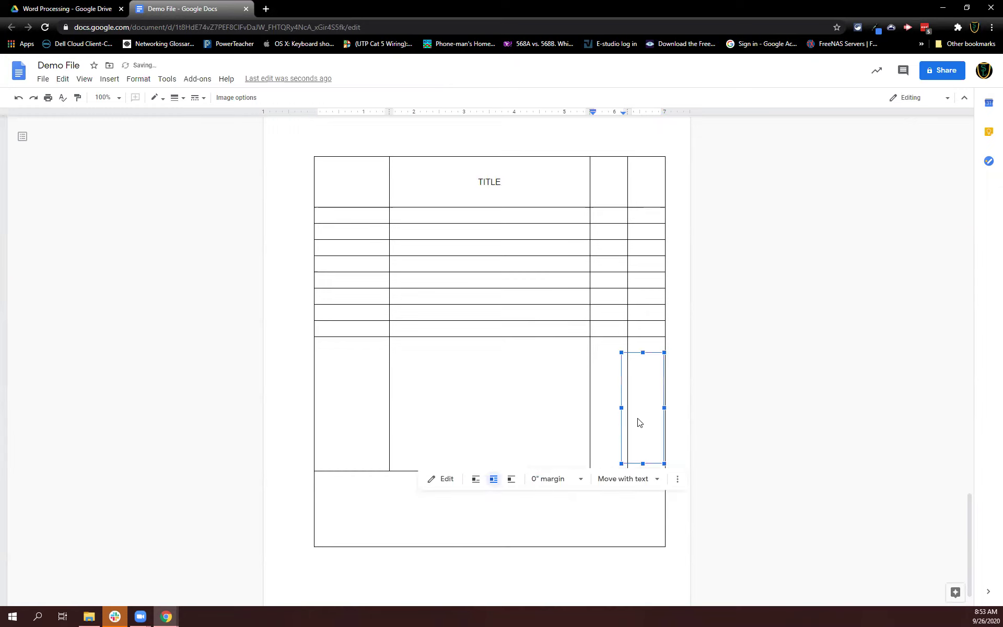
left_click(635, 440)
key("ctrl+z")
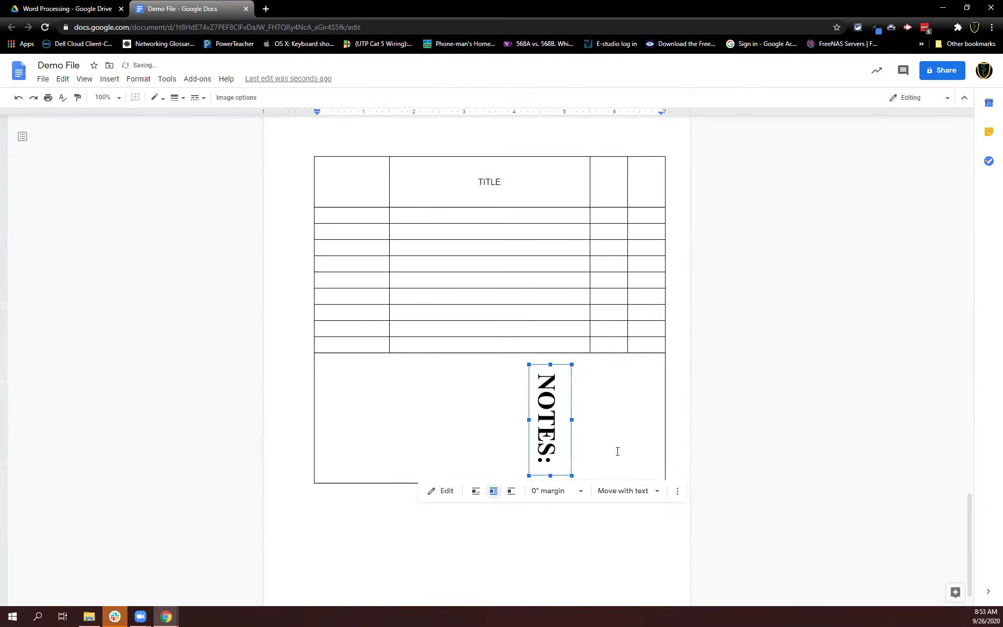
Step: Move the NOTES: drawing to the right edge of the bottom cell
left_click_drag(544, 427, 642, 423)
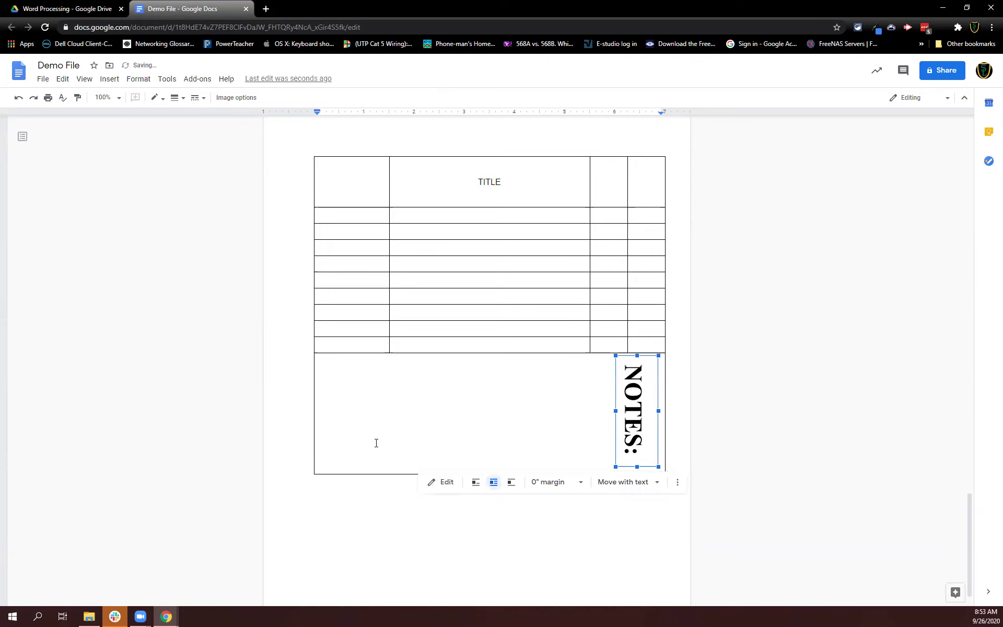
Step: Place the cursor in the bottom cell and search the web for a "School" image to insert
left_click(110, 78)
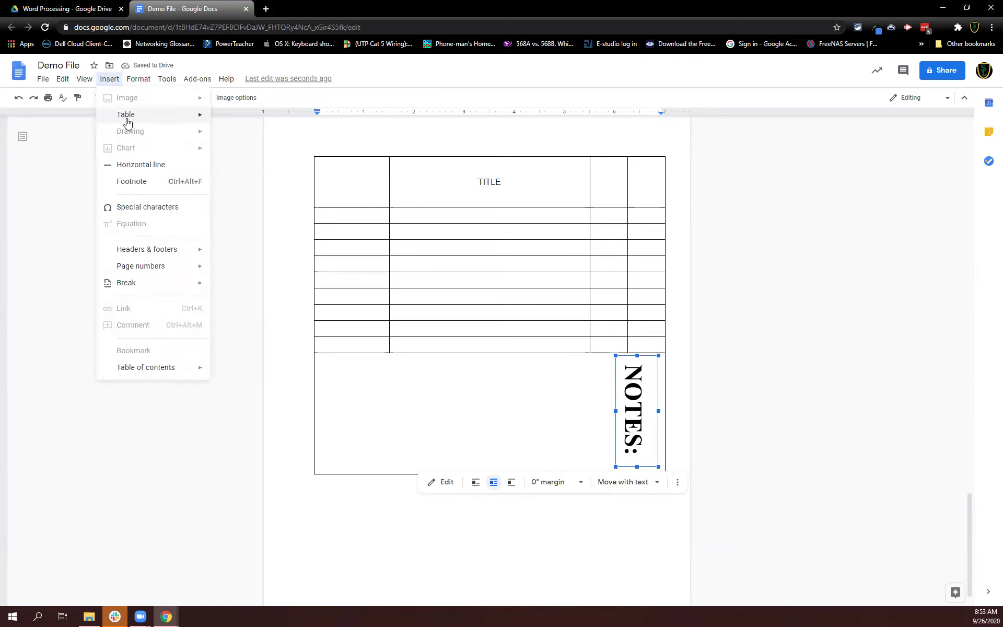
left_click(396, 550)
left_click_drag(401, 549, 383, 441)
left_click(384, 442)
left_click(109, 79)
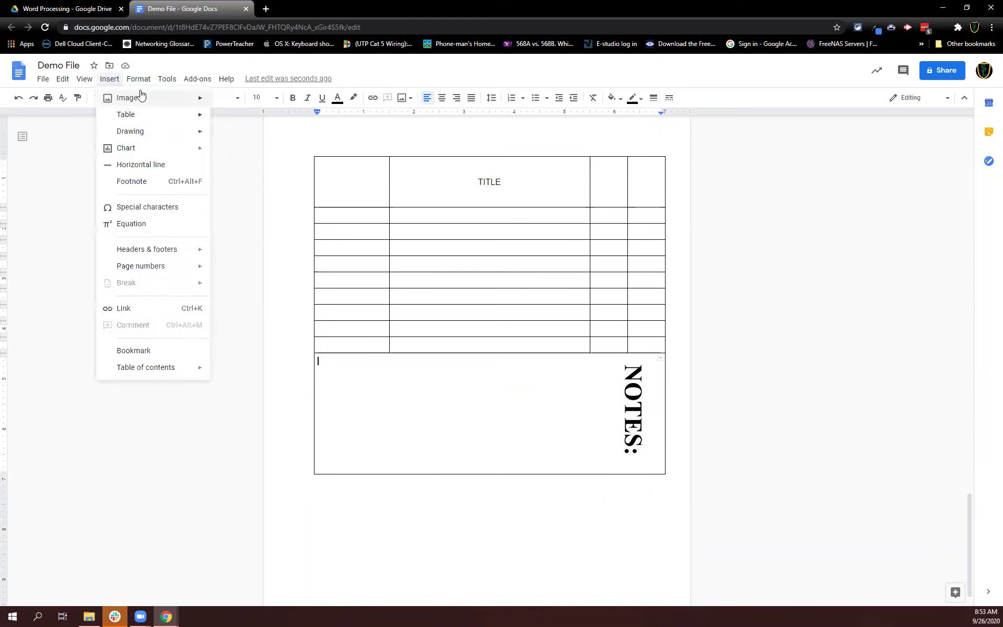
mouse_move(141, 97)
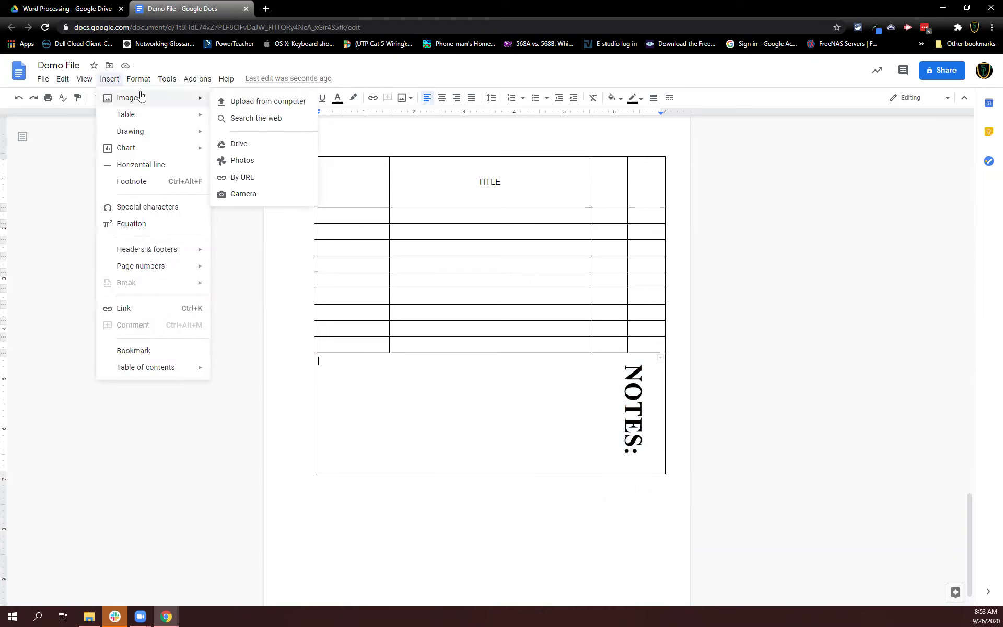
left_click(245, 119)
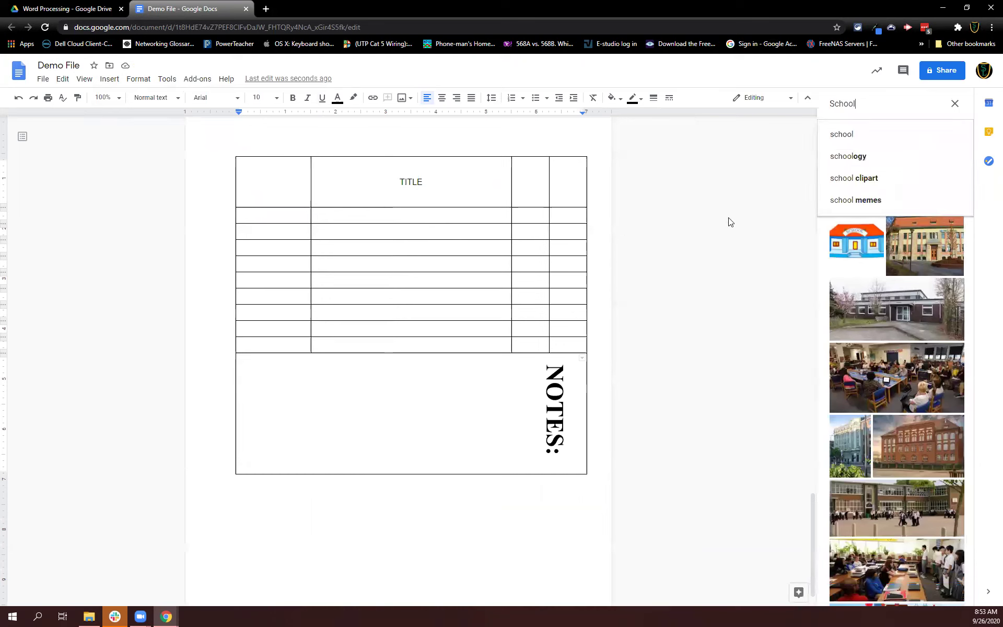
left_click(778, 215)
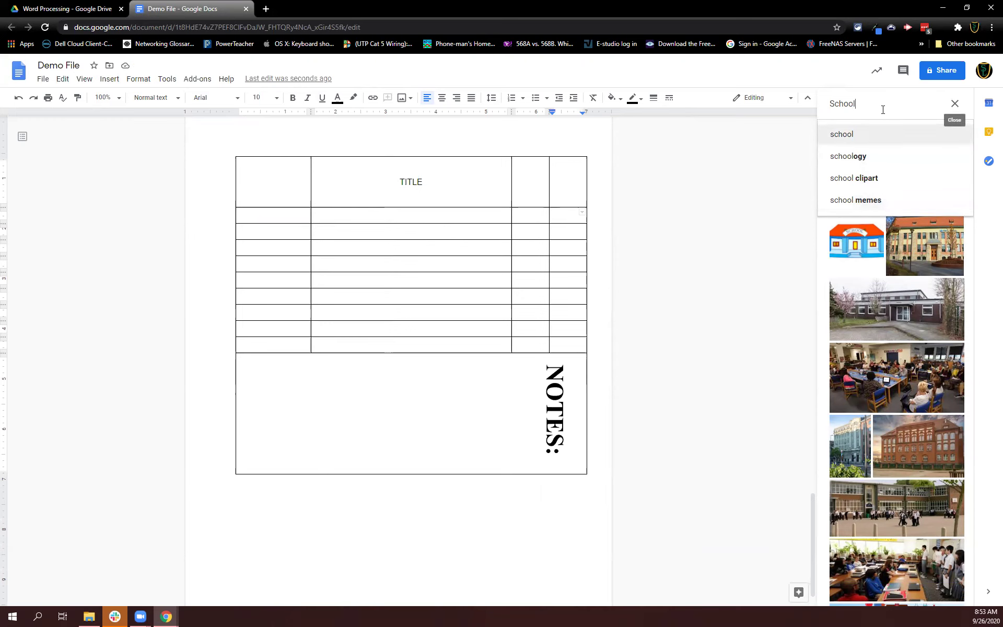
key("Return")
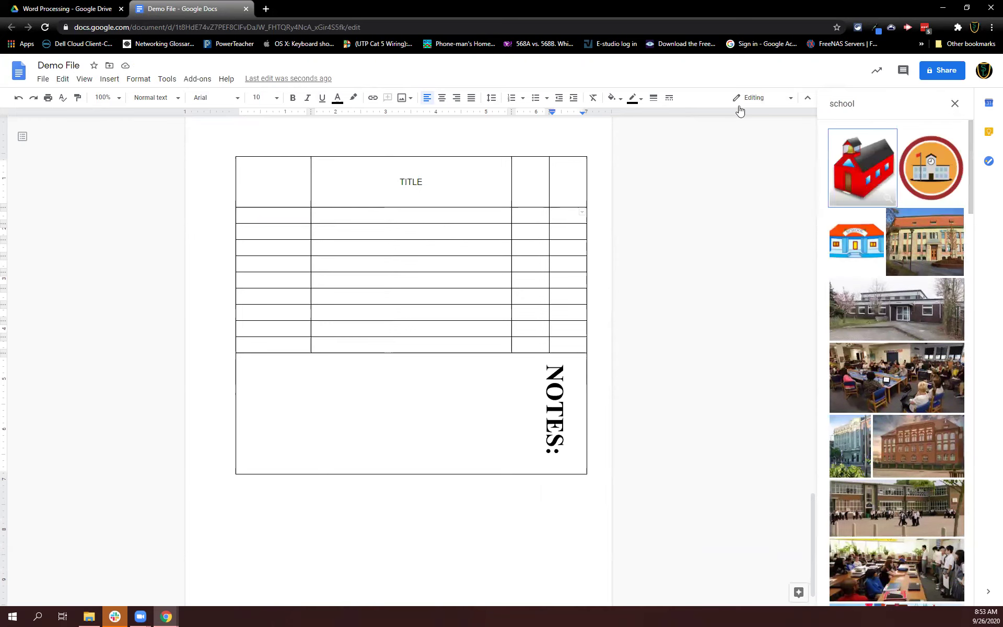
Step: Insert the red schoolhouse image from the results and move it into the table's bottom cell
double_click(865, 159)
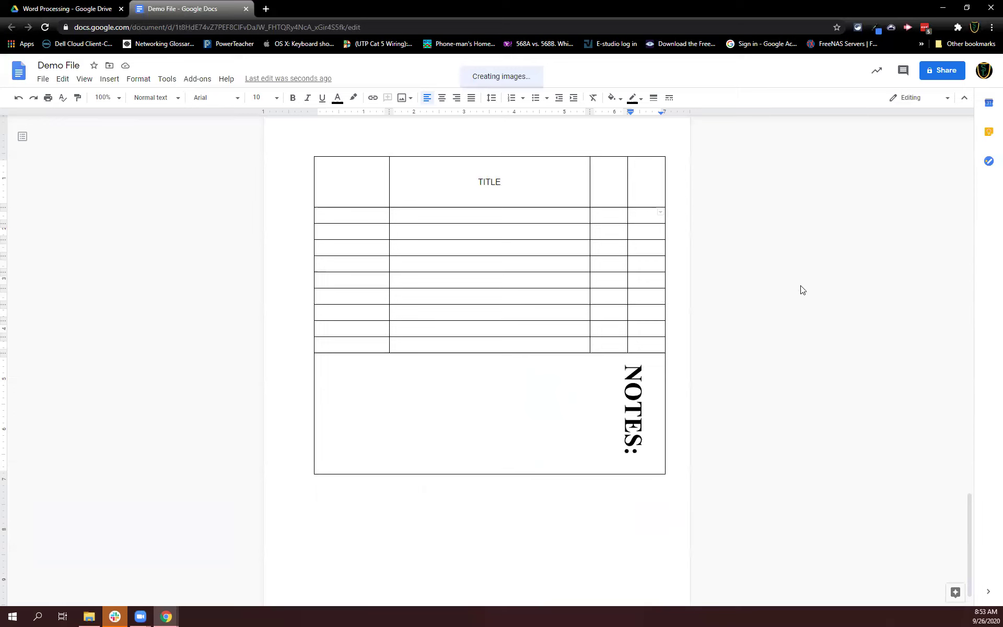
left_click(638, 237)
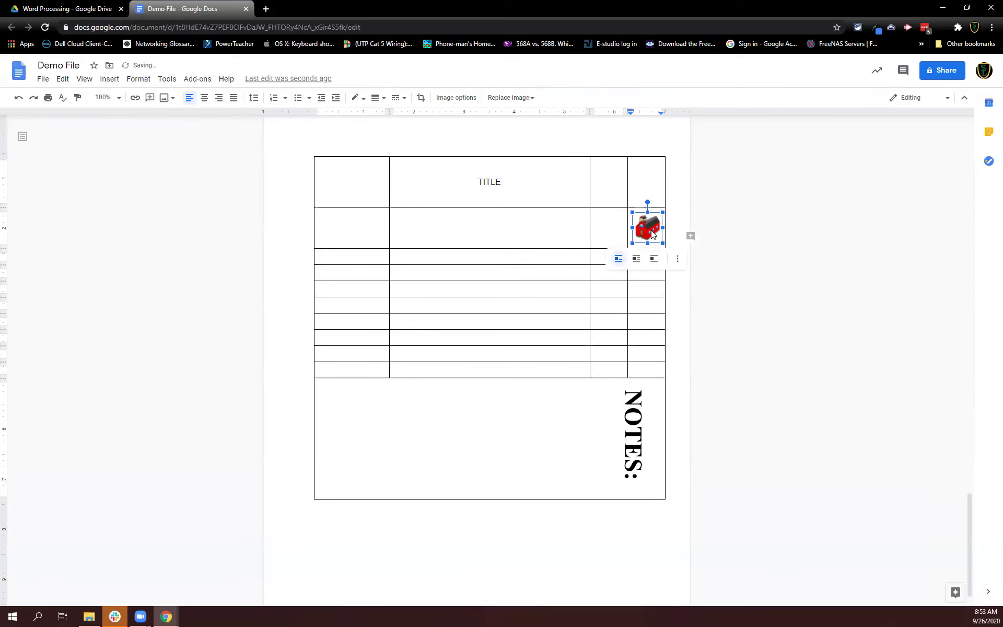
left_click_drag(602, 429, 575, 424)
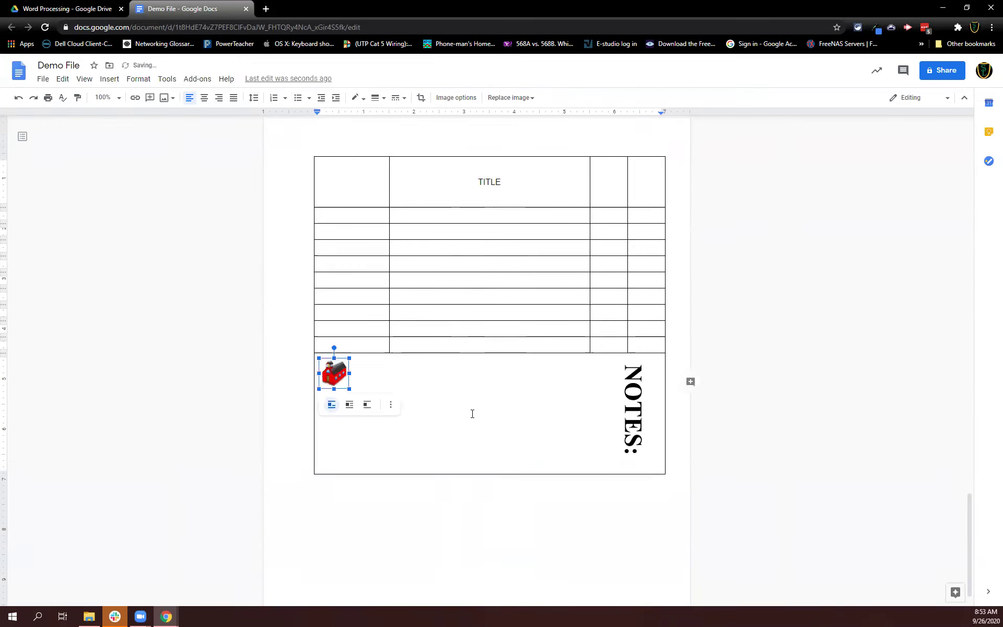
Step: Set the schoolhouse image to wrap text with a 0" margin and move it just below the NOTES: text
left_click(350, 405)
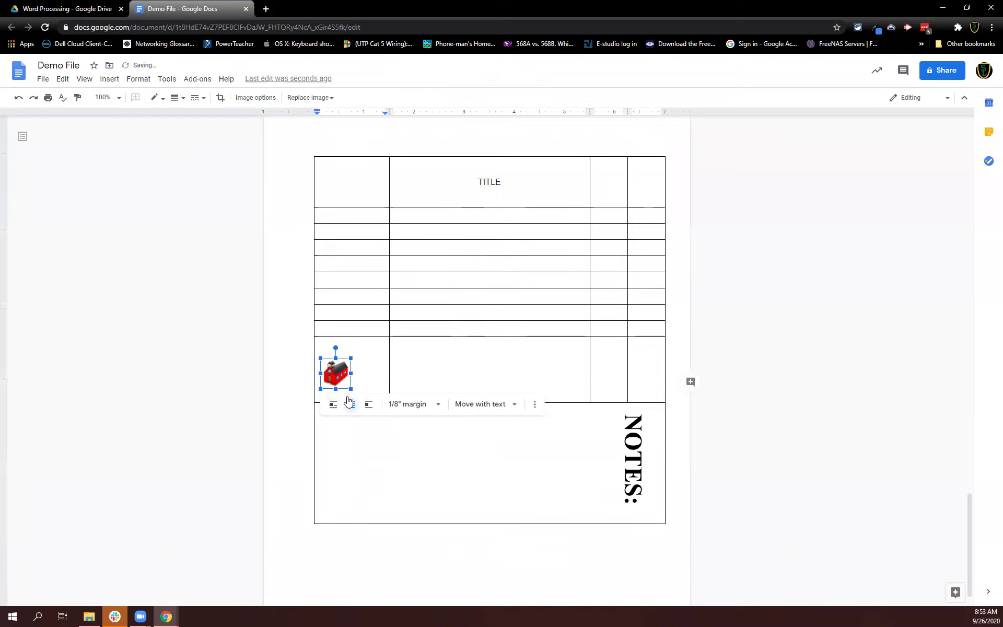
left_click_drag(334, 374, 496, 454)
left_click(571, 482)
left_click(569, 328)
mouse_move(496, 453)
left_mouse_down()
mouse_move(635, 458)
mouse_move(633, 439)
mouse_move(632, 464)
left_mouse_up()
left_click(615, 456)
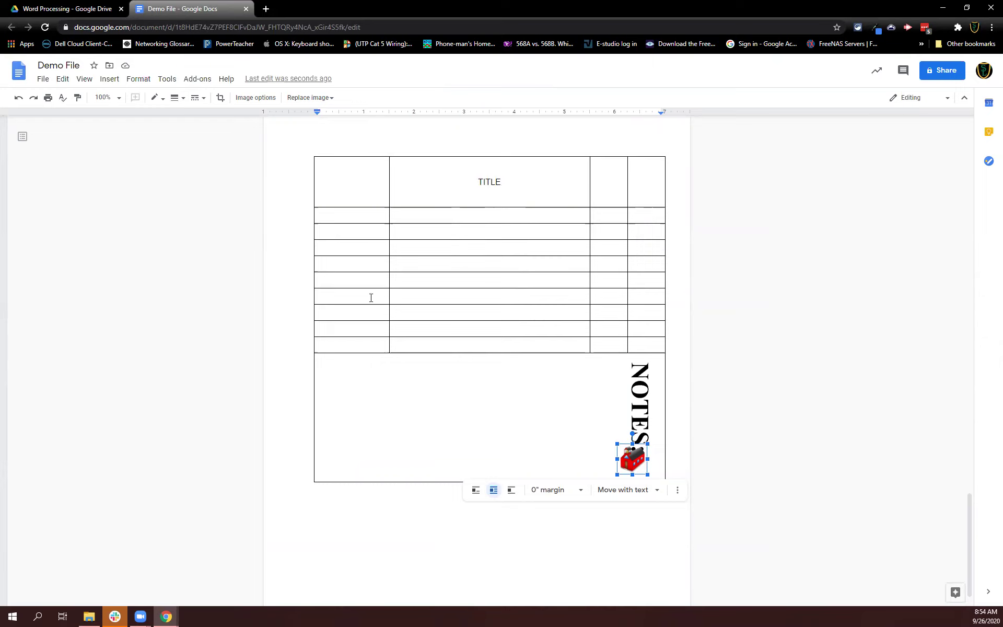
Step: Fill all cells of the TITLE row with a magenta background
left_click_drag(375, 195, 636, 190)
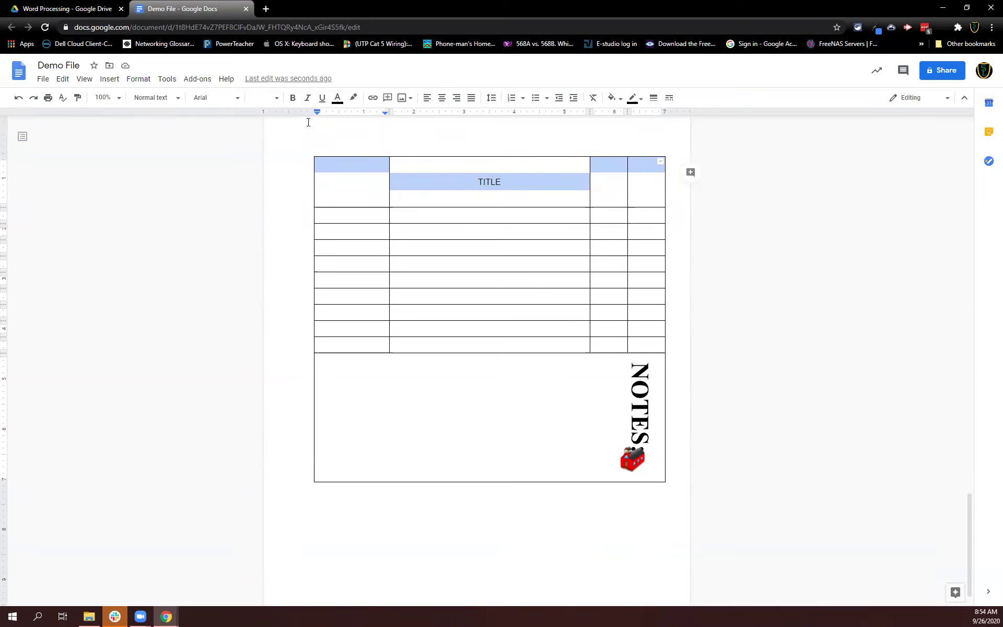
left_click(617, 98)
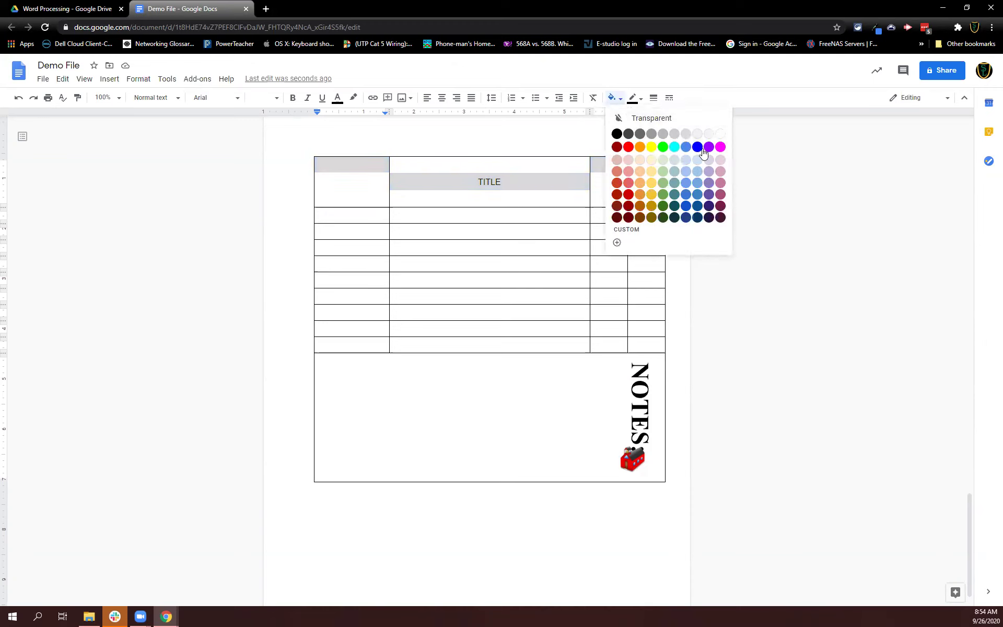
left_click(721, 147)
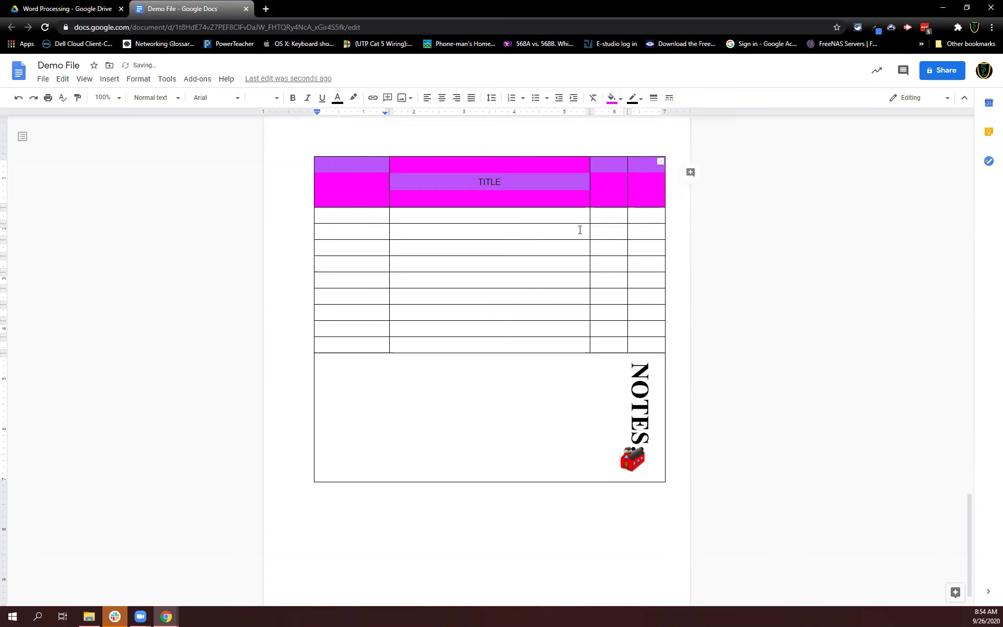